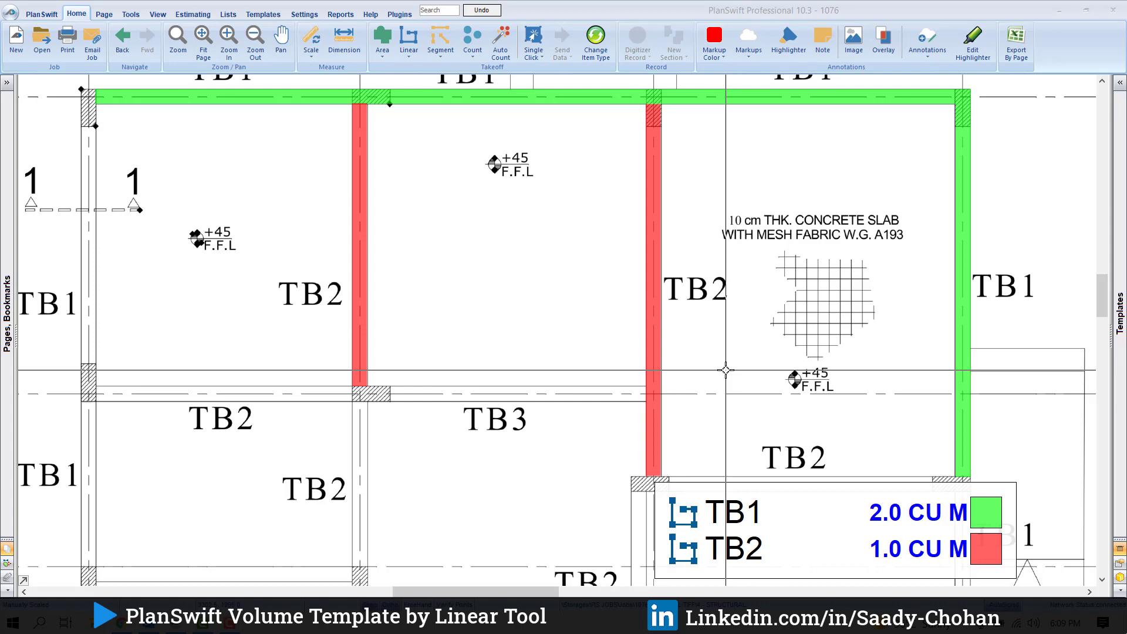
Step: Record a TB2 run from the top-left corner down to grid 02 and across to the next column
click(359, 214)
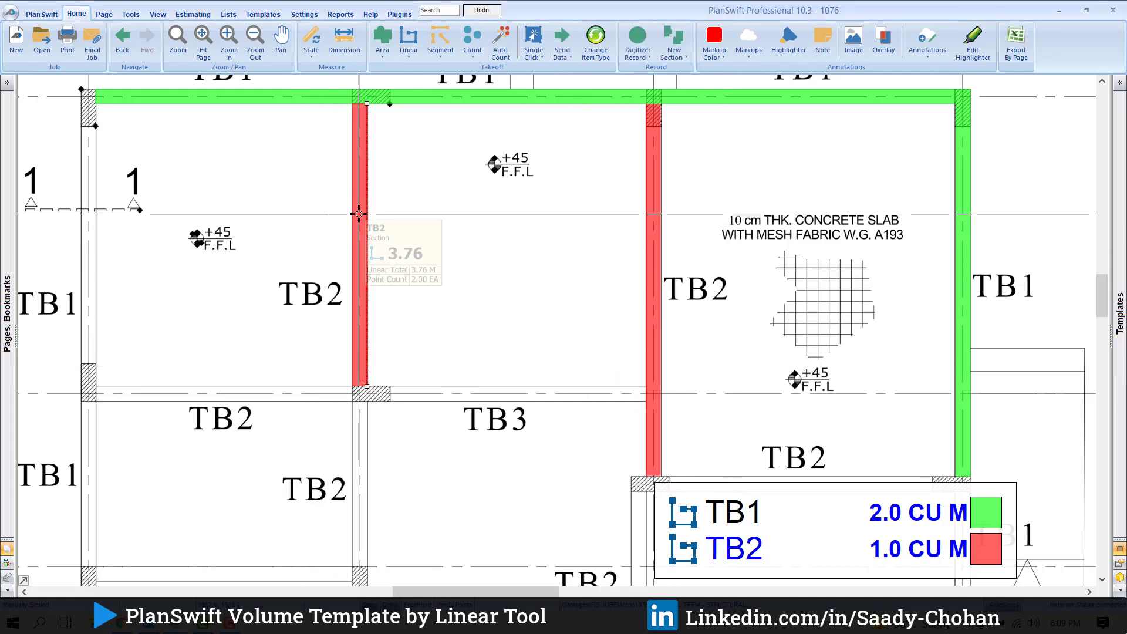
key(r)
click(95, 90)
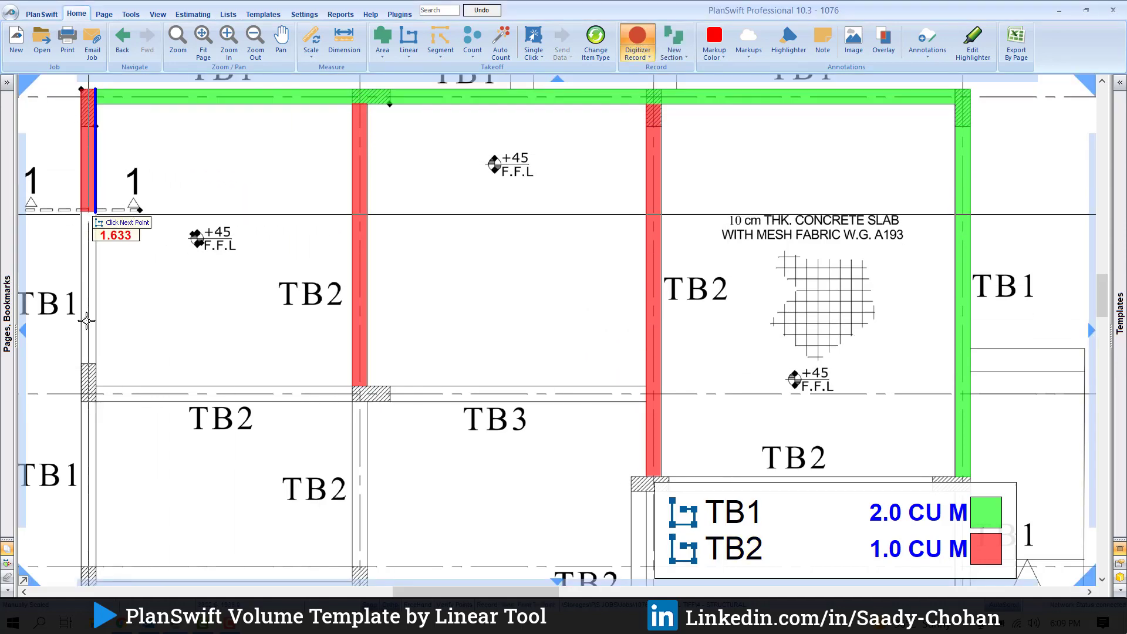
click(93, 388)
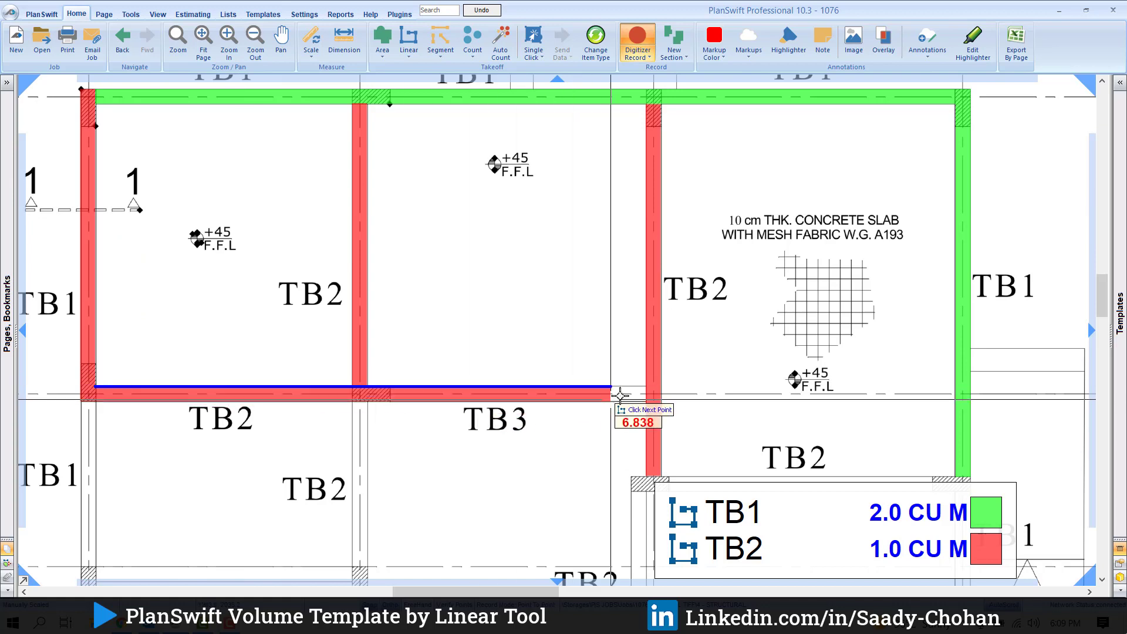
click(648, 392)
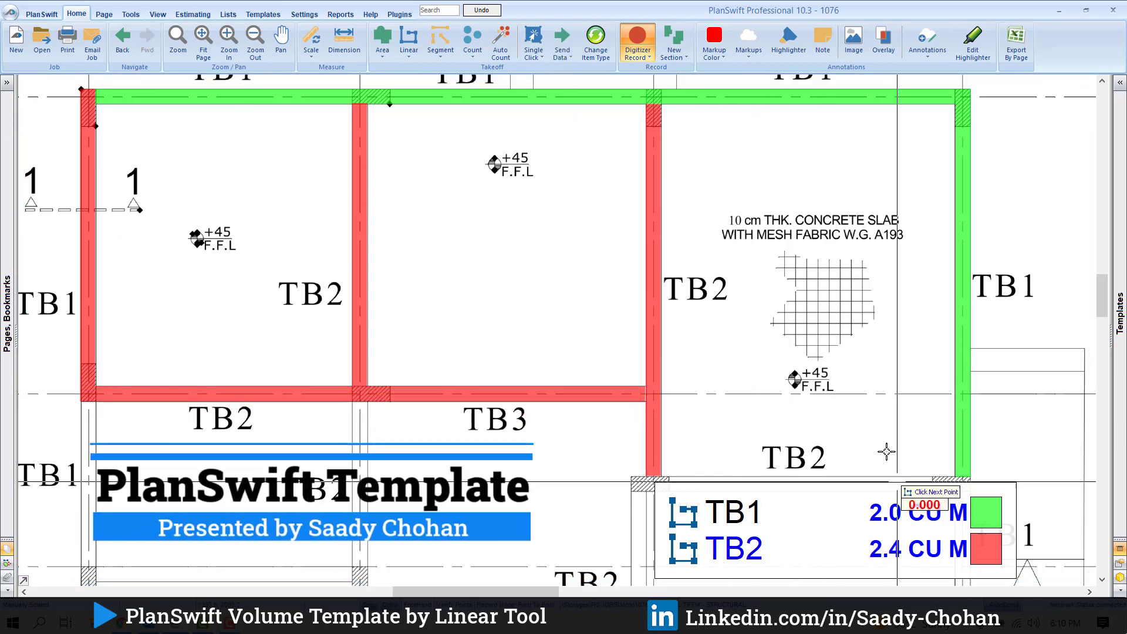
right_click(895, 261)
click(918, 292)
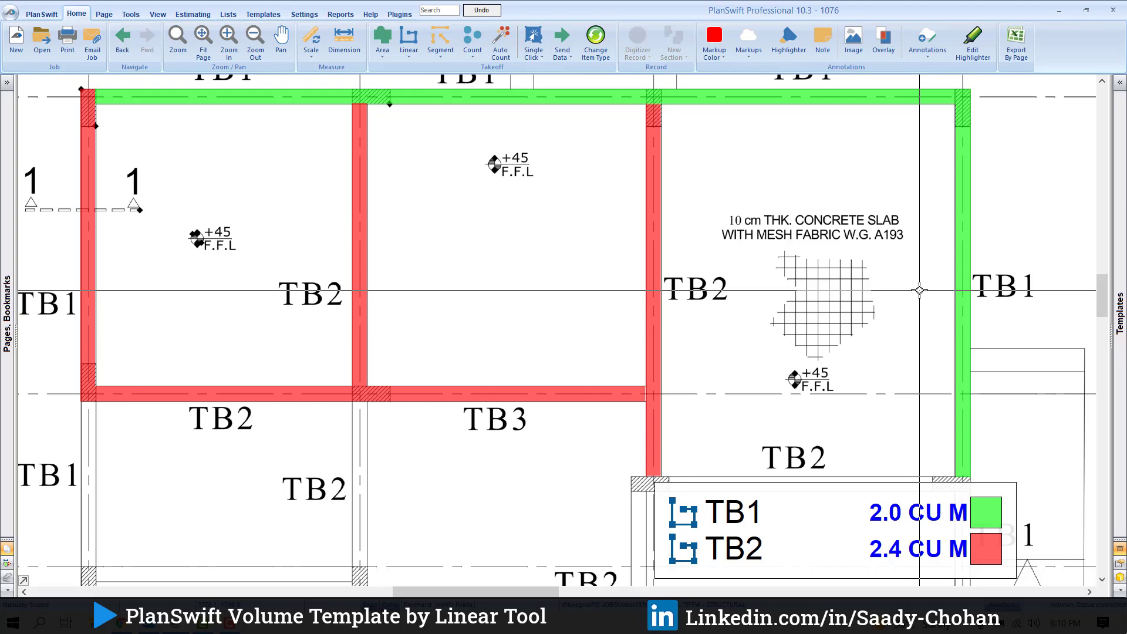
Step: Draw a default Linear takeoff (5.9 M) from grid 02 down to 03 and across, then show the templates
scroll(528, 199, down, 2)
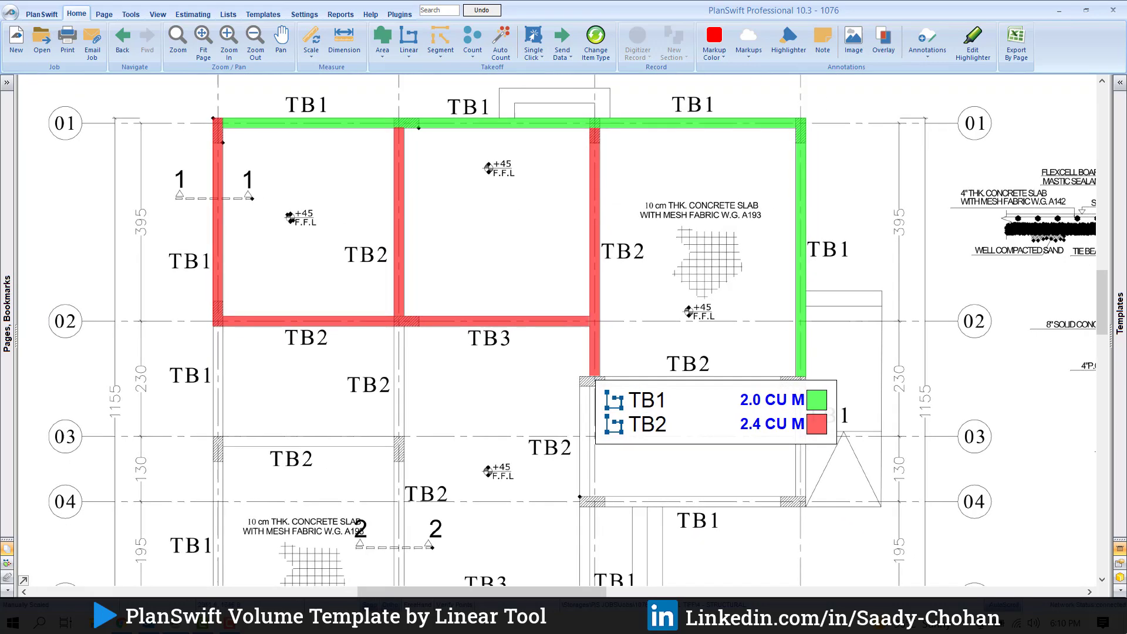
click(409, 42)
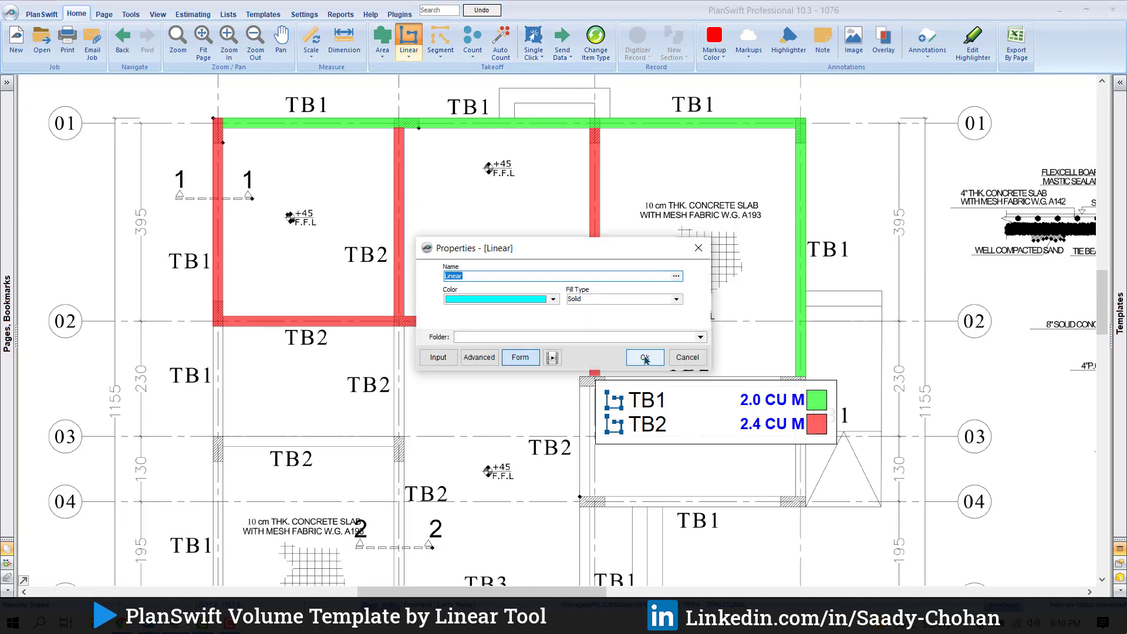
click(645, 358)
click(213, 325)
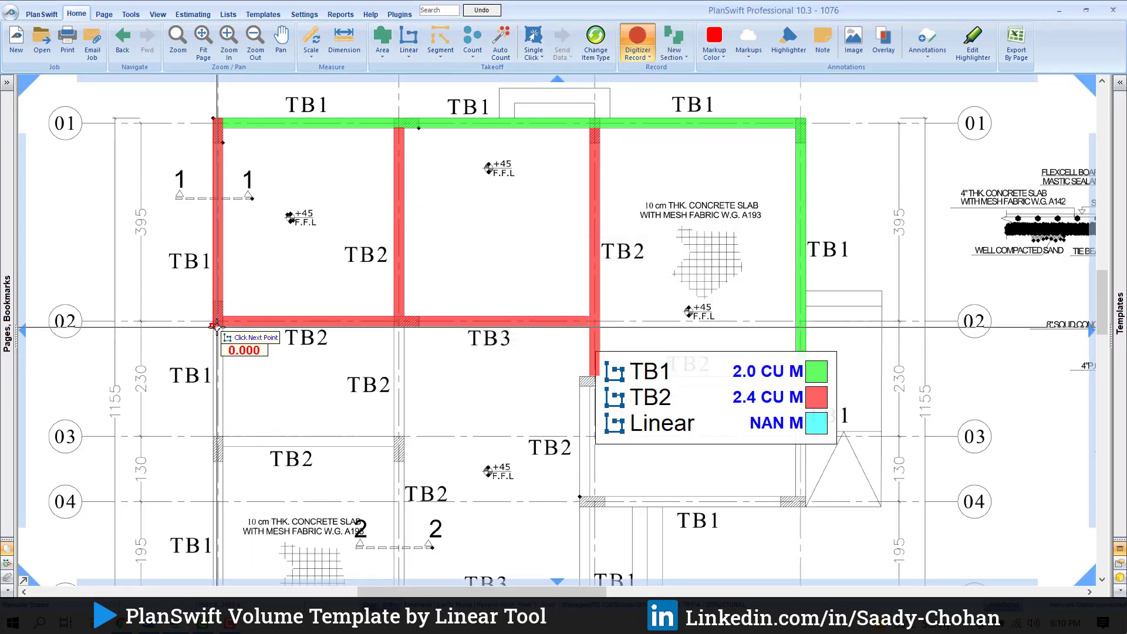
click(227, 443)
click(386, 444)
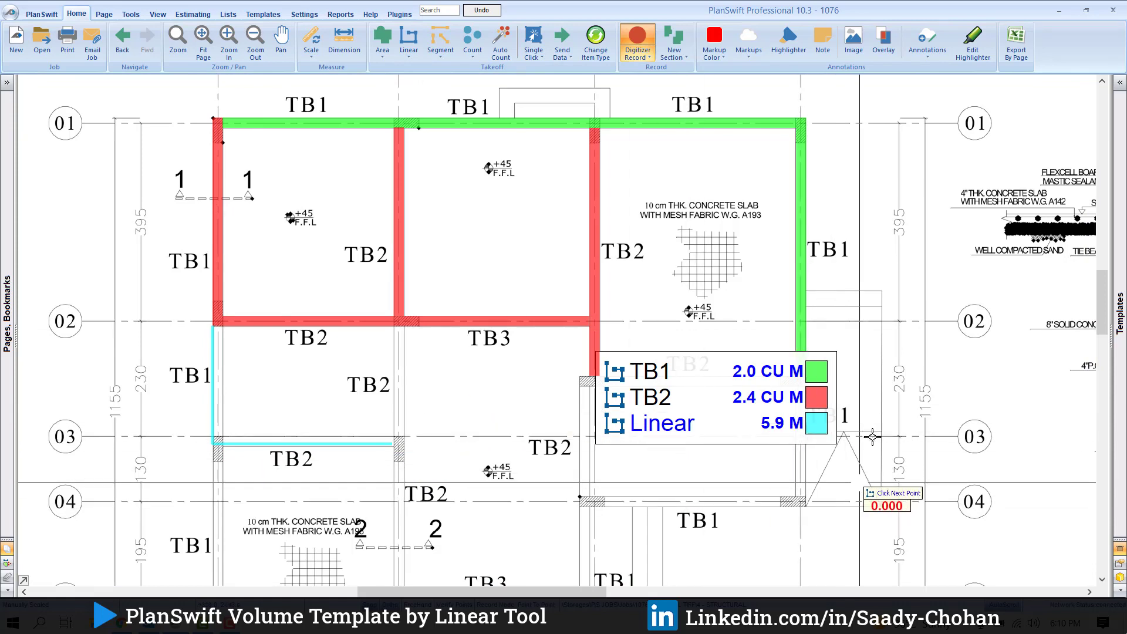
right_click(903, 309)
click(931, 333)
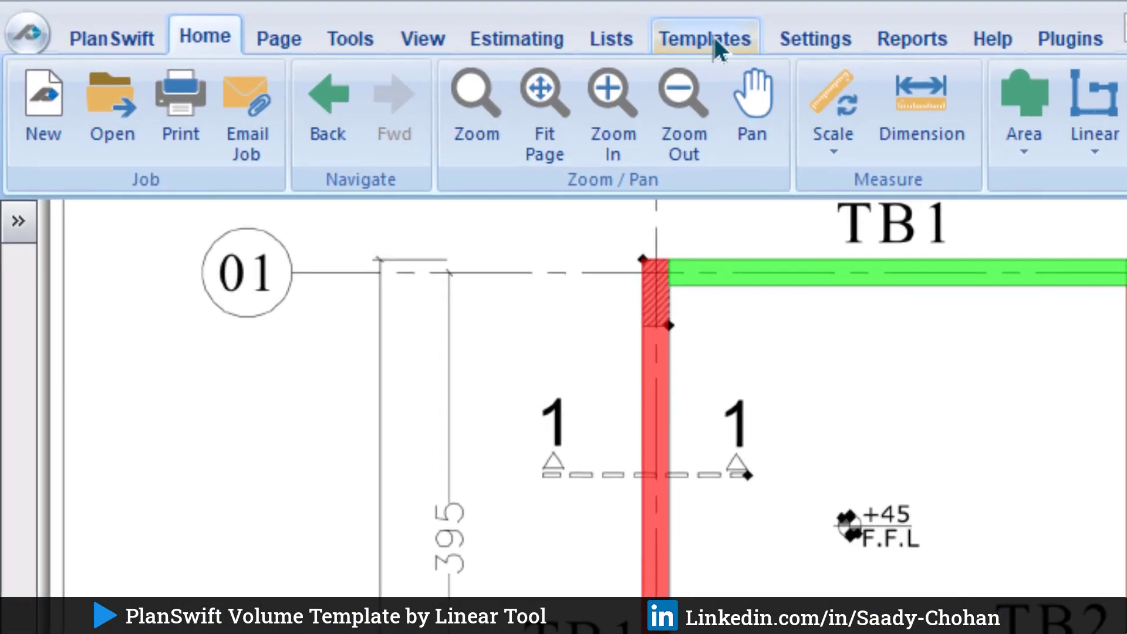
click(269, 17)
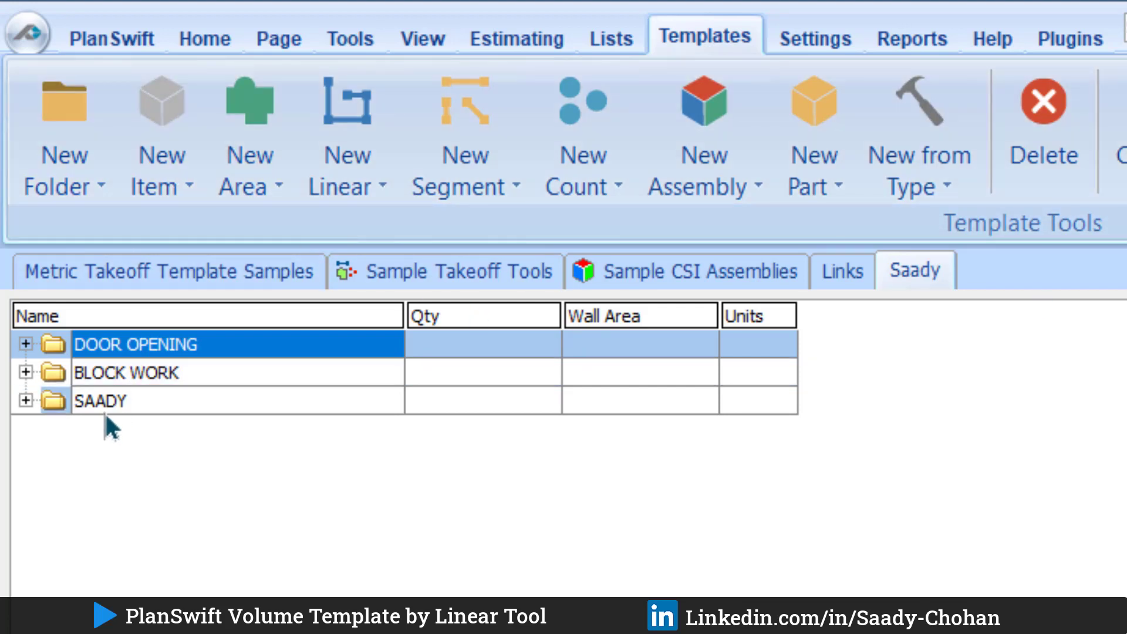
Step: Create a linear template named BEAM in the SAADY folder
click(106, 404)
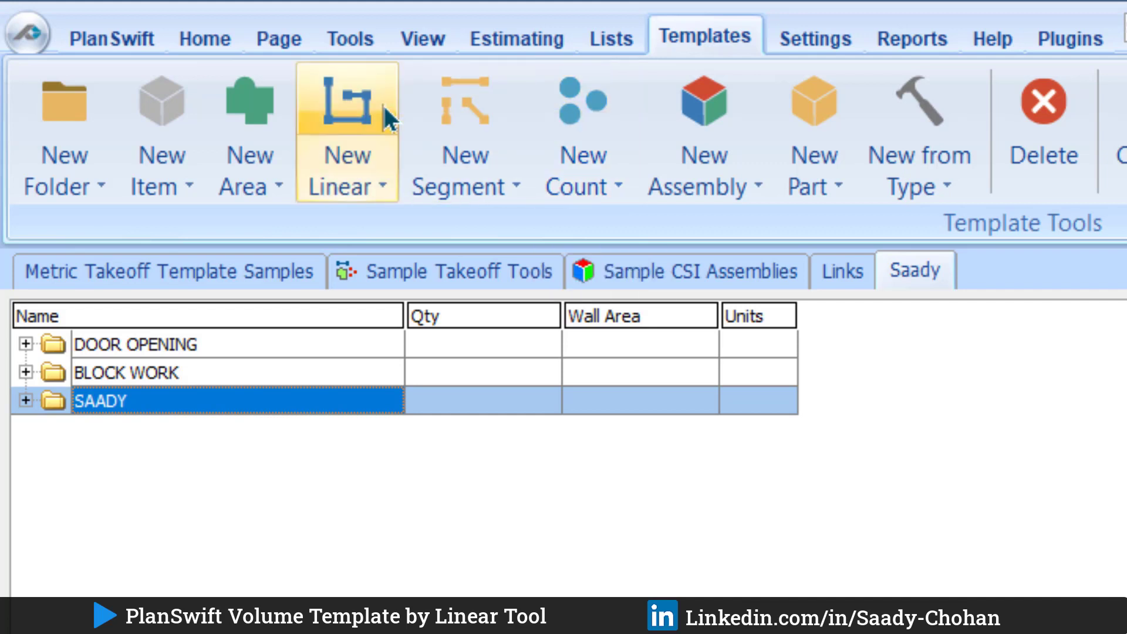
click(364, 97)
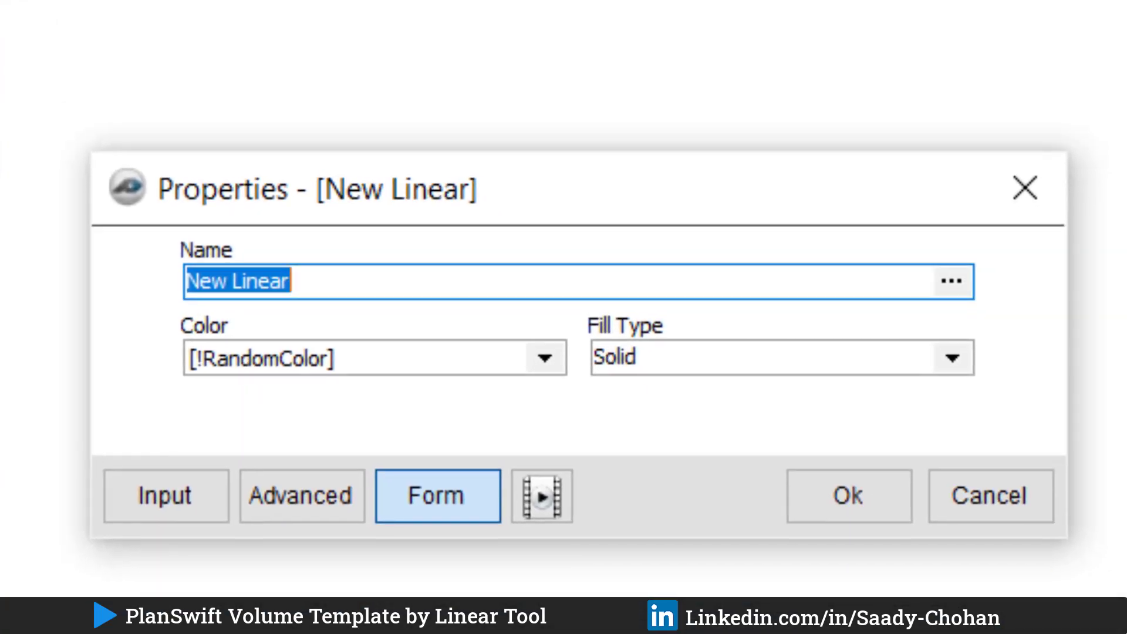
text(BEAM)
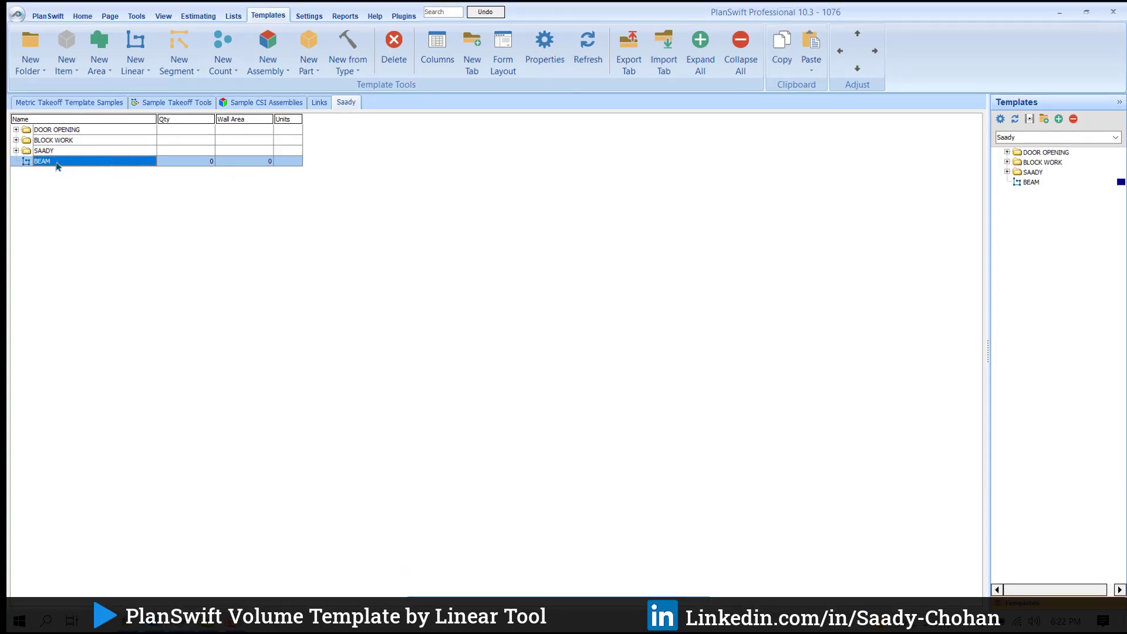
Step: In BEAM's properties, change the Qty formula to [Takeoff] * [Width] * [Depth]
right_click(87, 162)
click(103, 168)
click(428, 347)
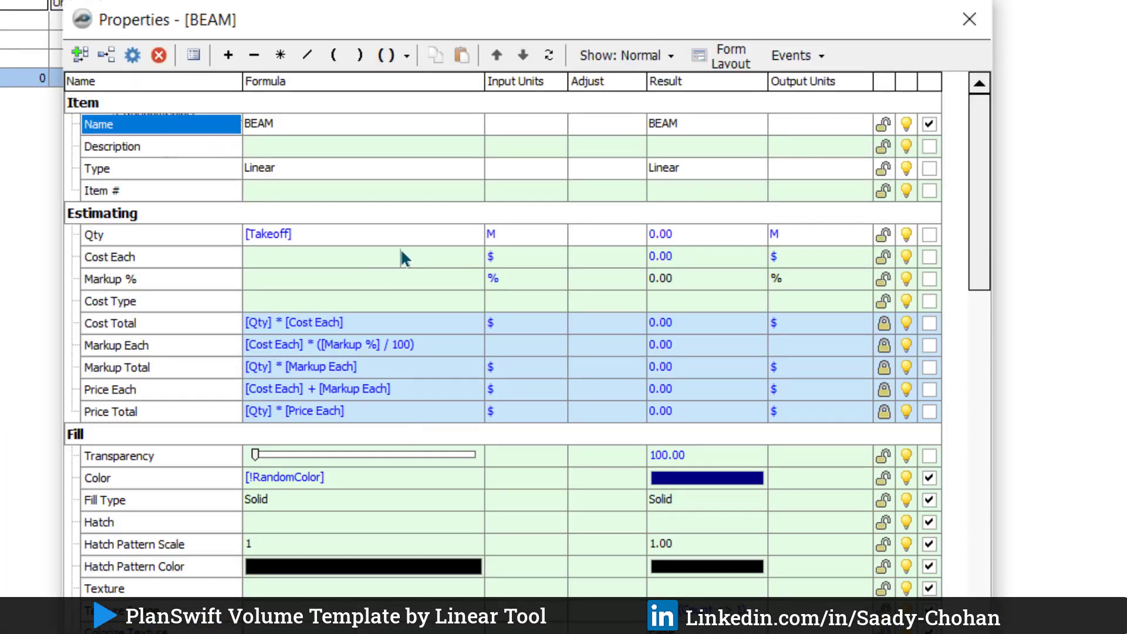
click(368, 240)
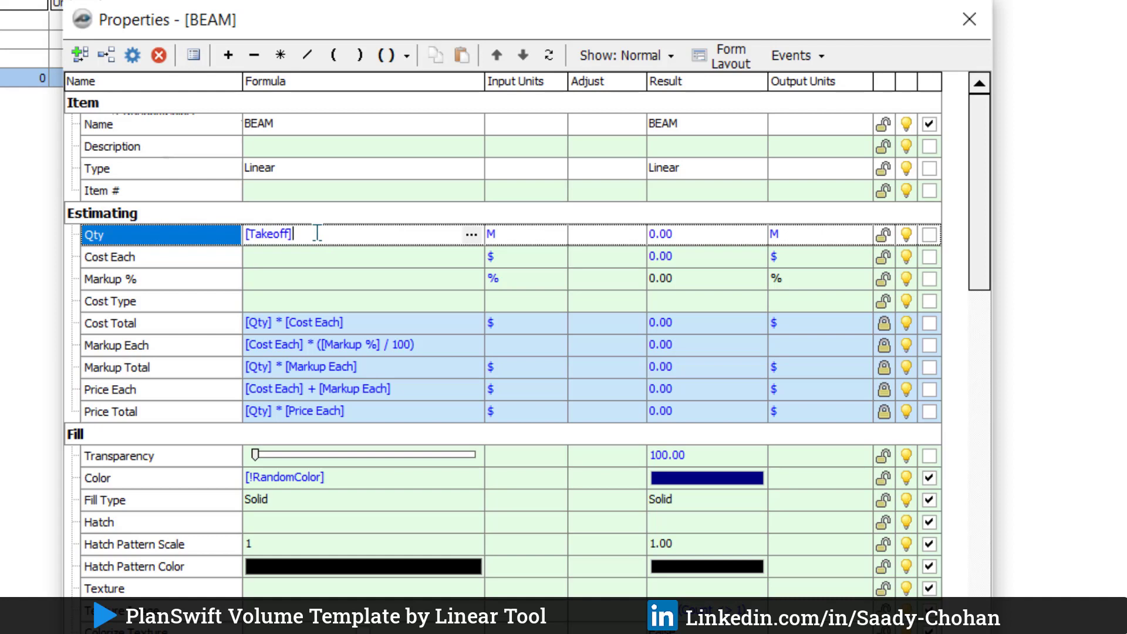
click(280, 56)
double_click(145, 430)
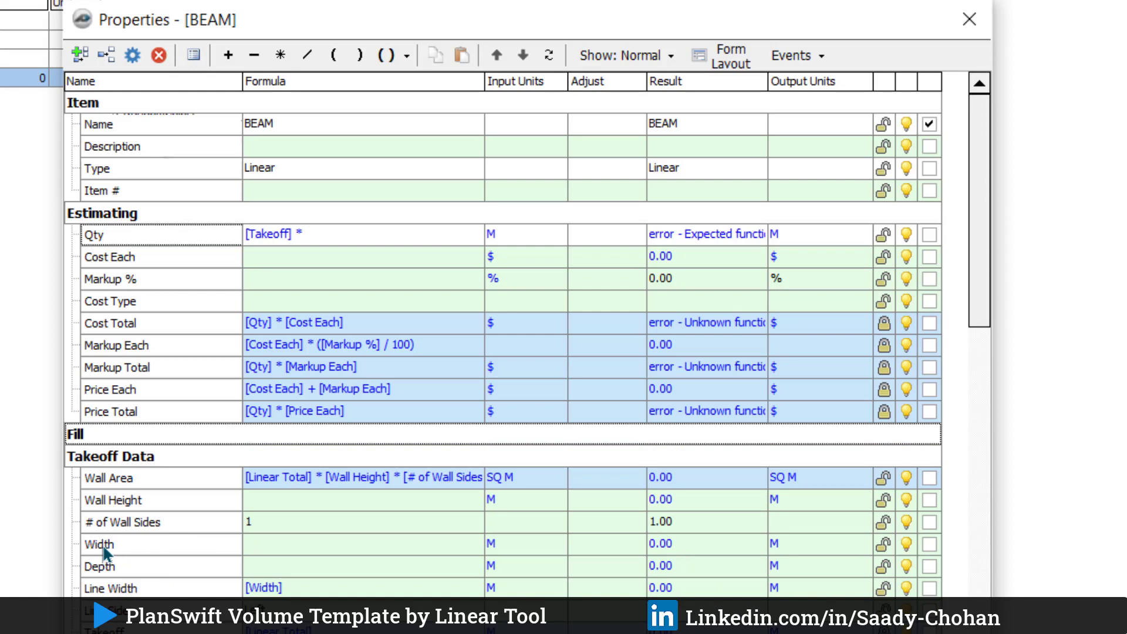
drag(104, 552, 338, 238)
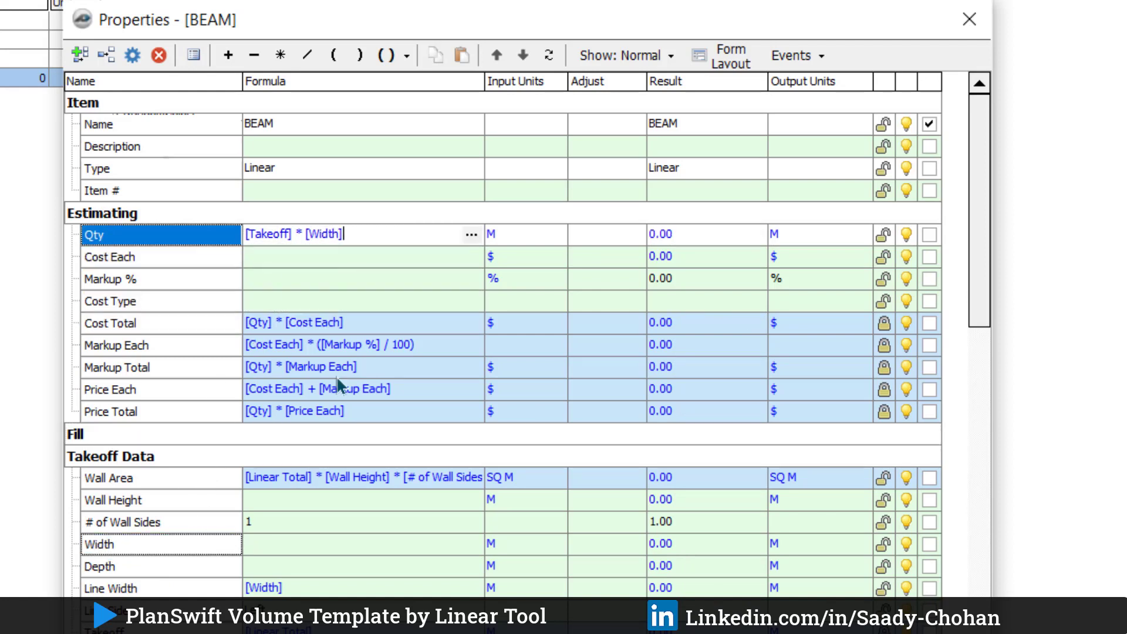
click(280, 55)
drag(117, 566, 383, 238)
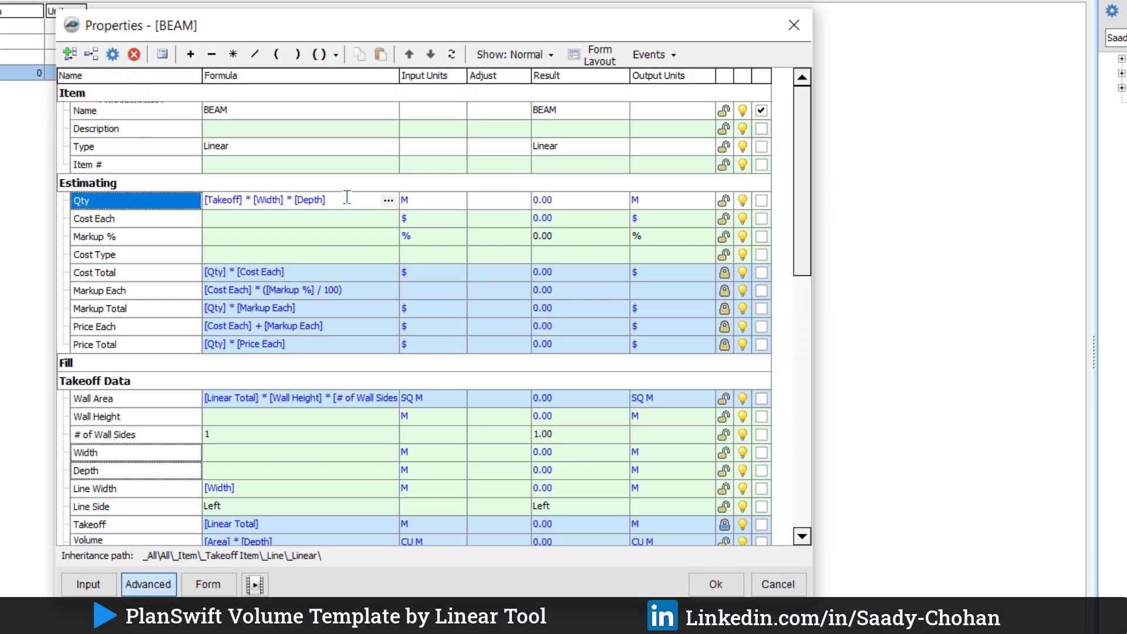
Step: Tick the form checkboxes for Width and Depth and preview them on BEAM's compact form
drag(323, 197, 227, 197)
click(364, 196)
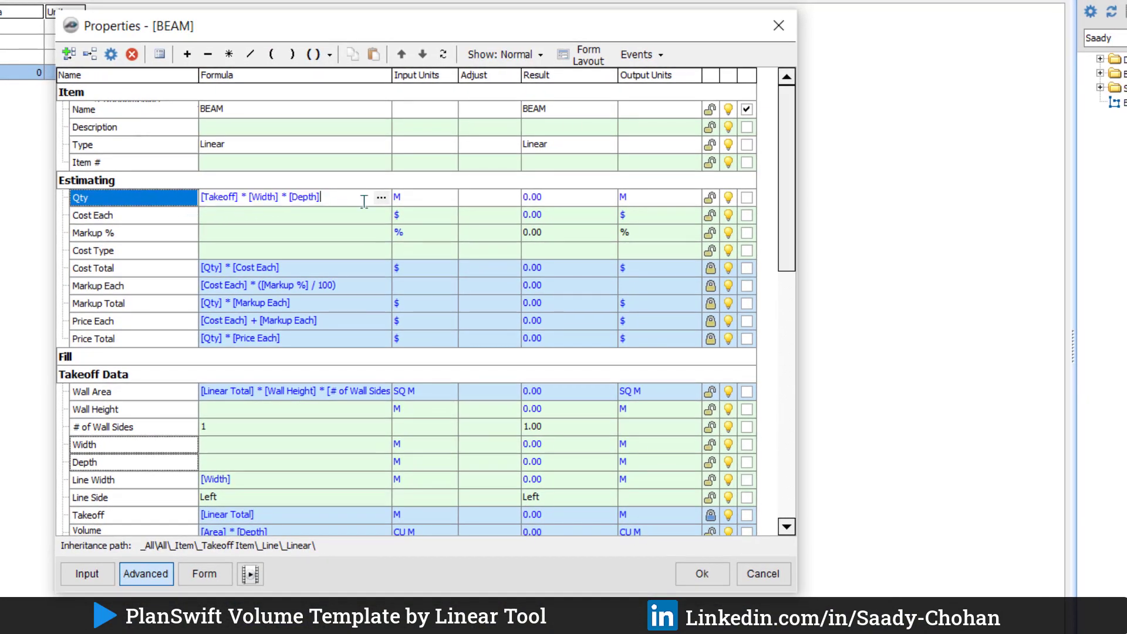
click(219, 577)
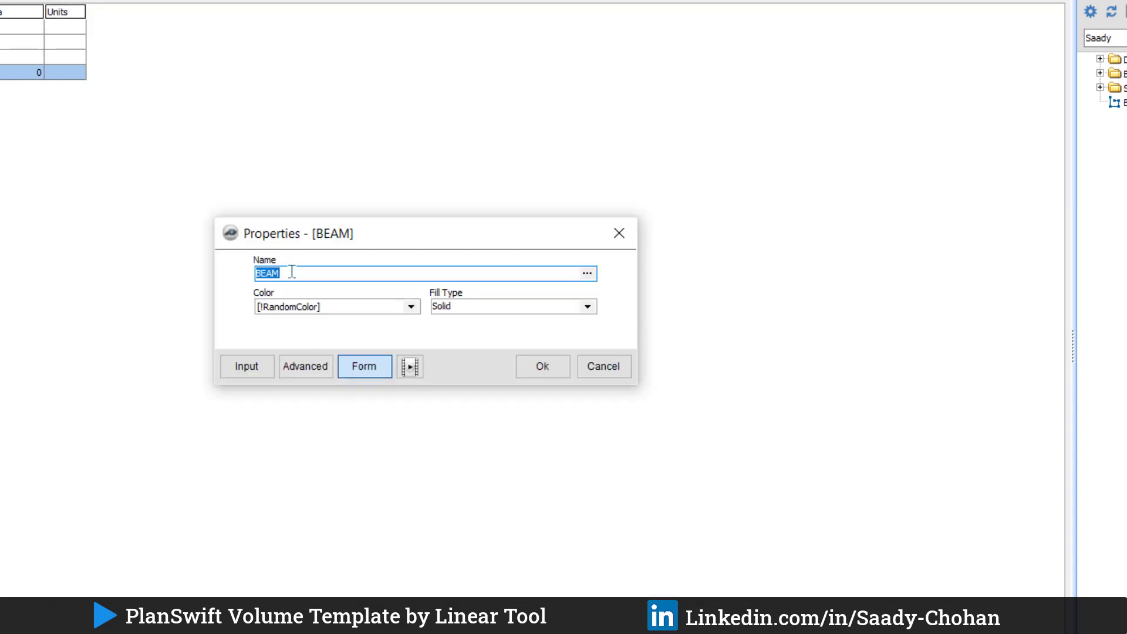
click(305, 369)
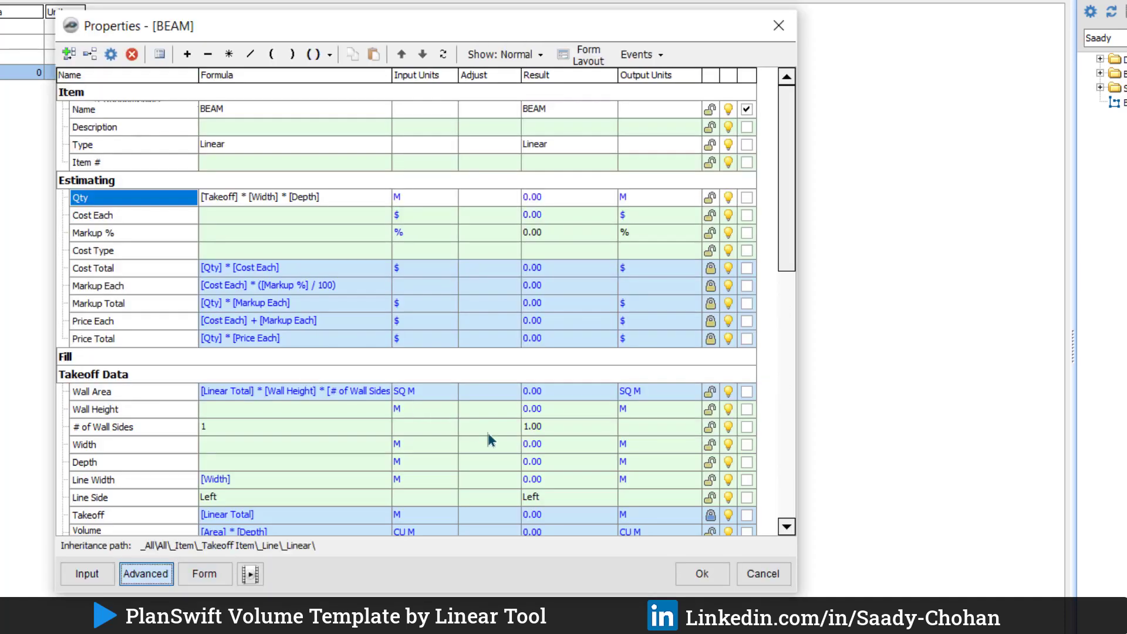
click(101, 445)
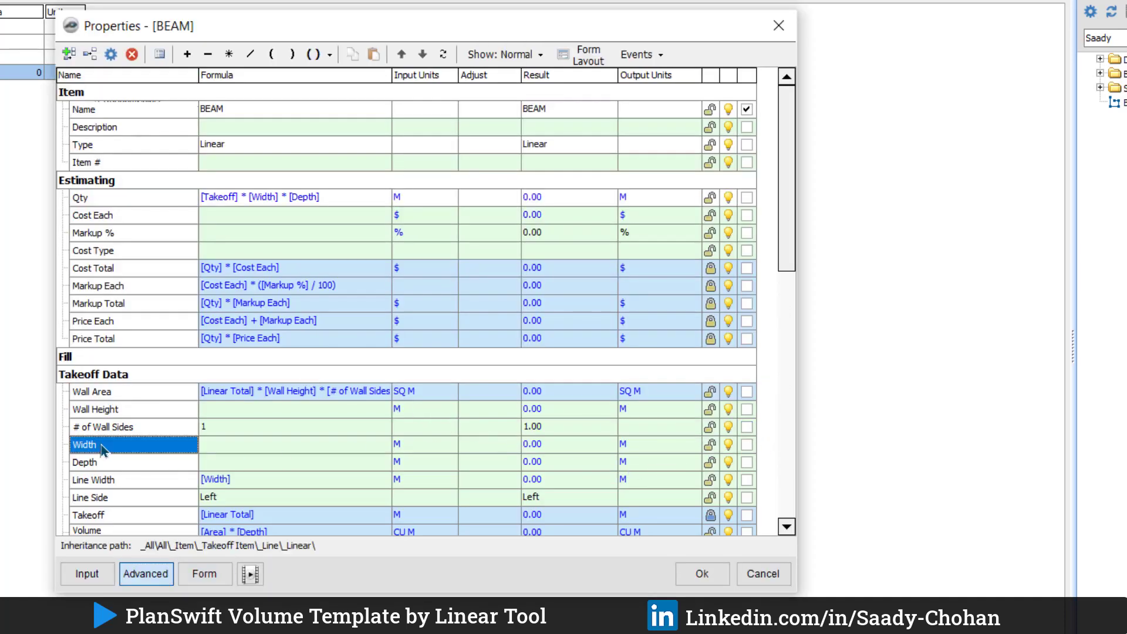
click(747, 445)
click(746, 463)
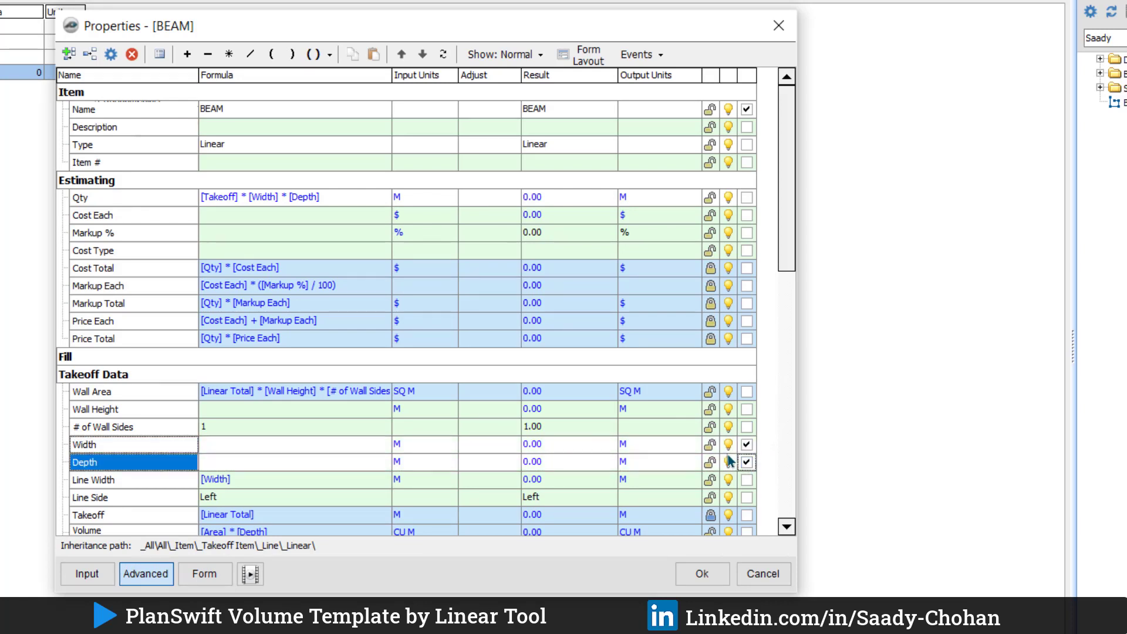
click(204, 574)
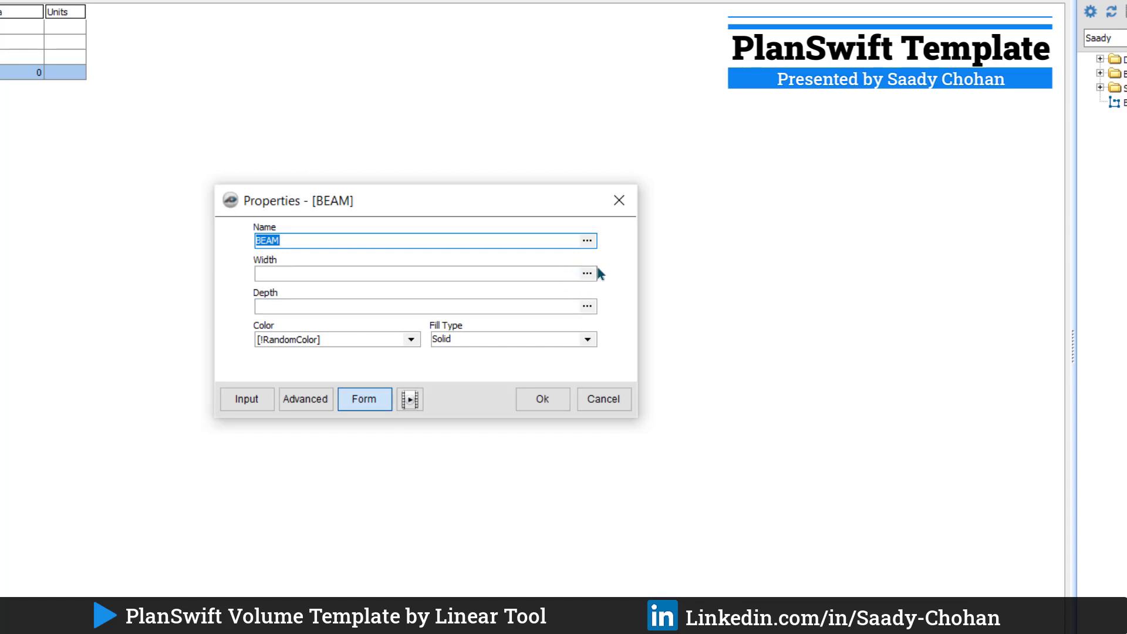
click(310, 397)
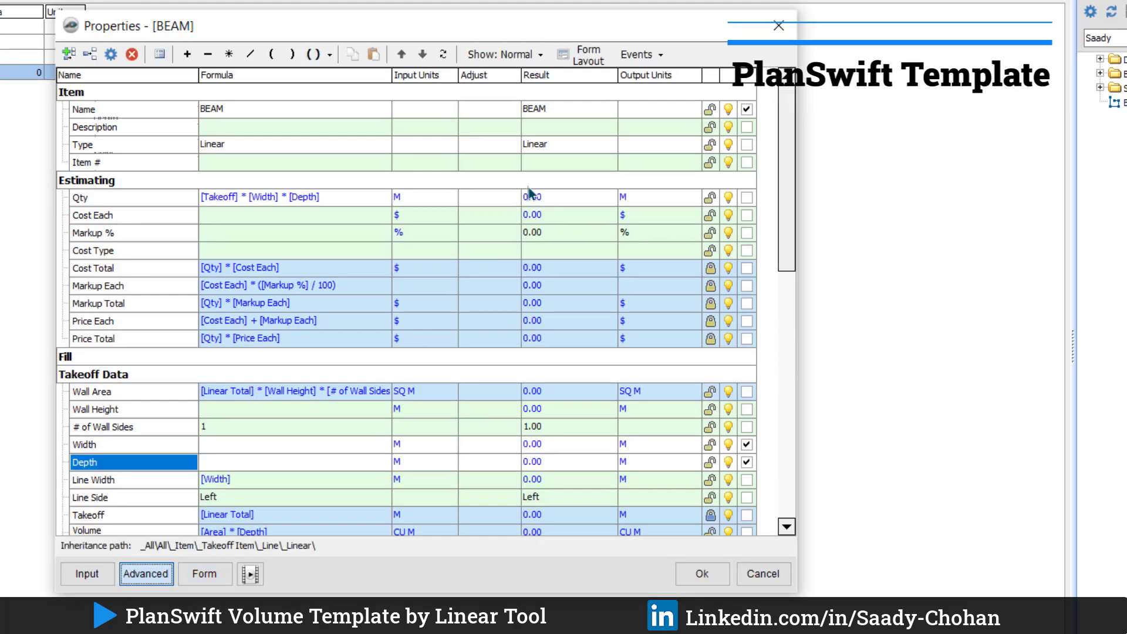
Step: In the form layout, turn on Show Units for Width and Depth
click(577, 62)
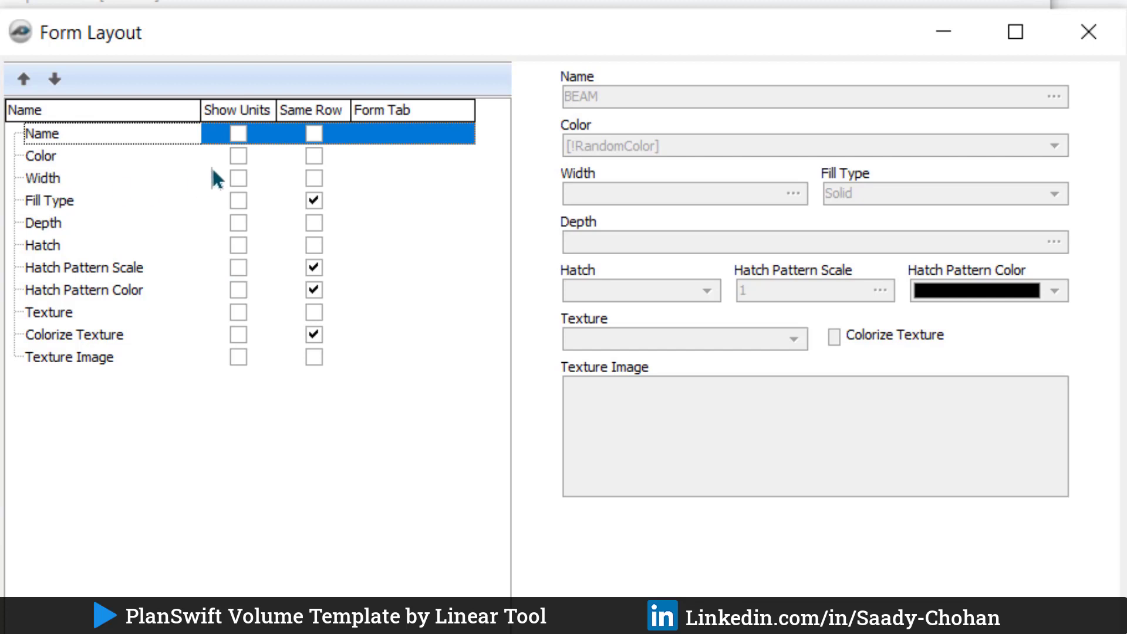
click(238, 178)
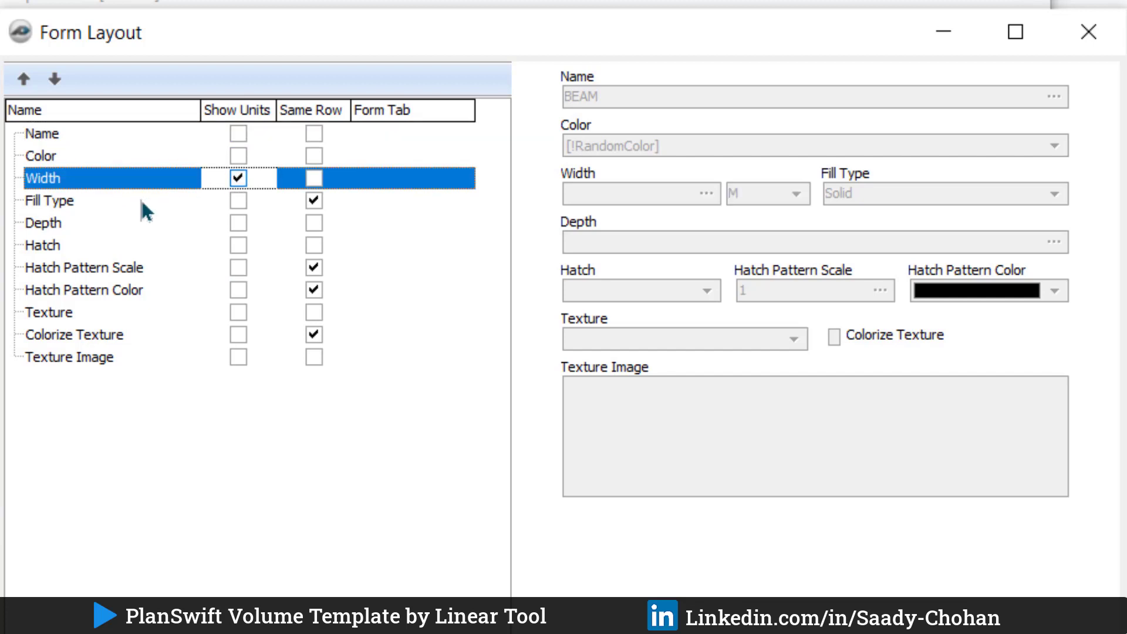
click(238, 222)
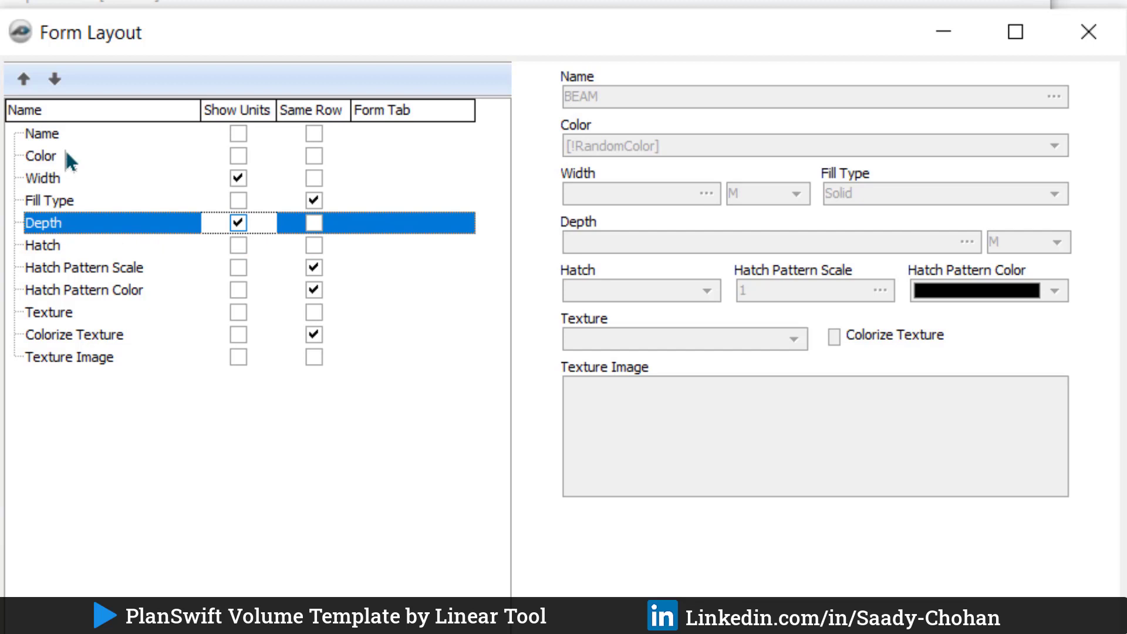
Step: Move Width and Depth up under Name, with Depth on the same row as Width
click(24, 81)
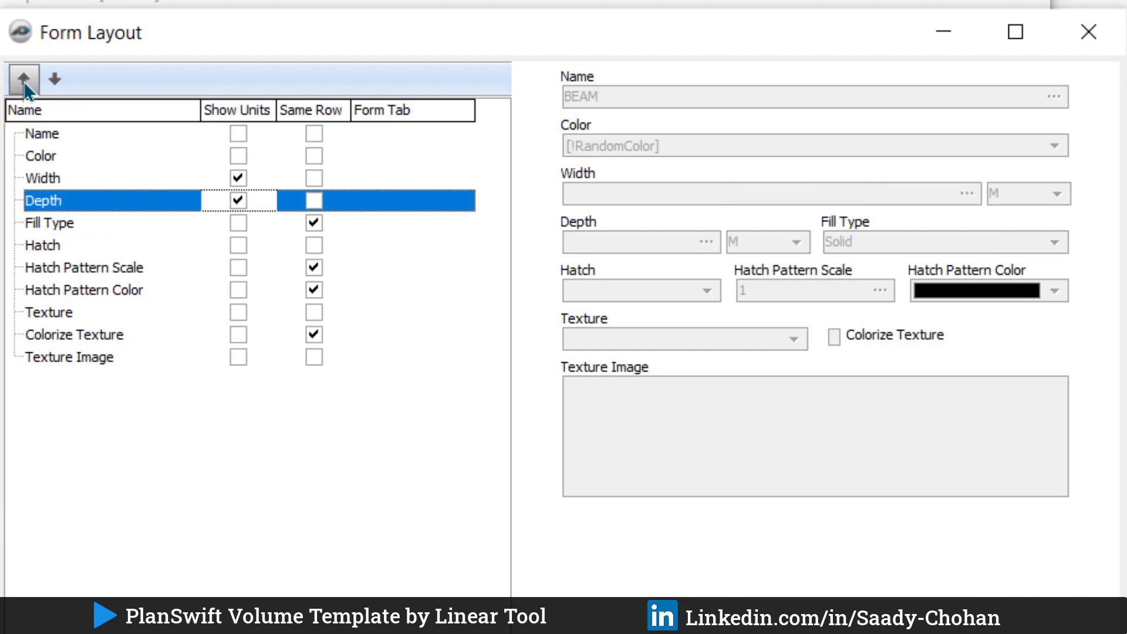
click(48, 179)
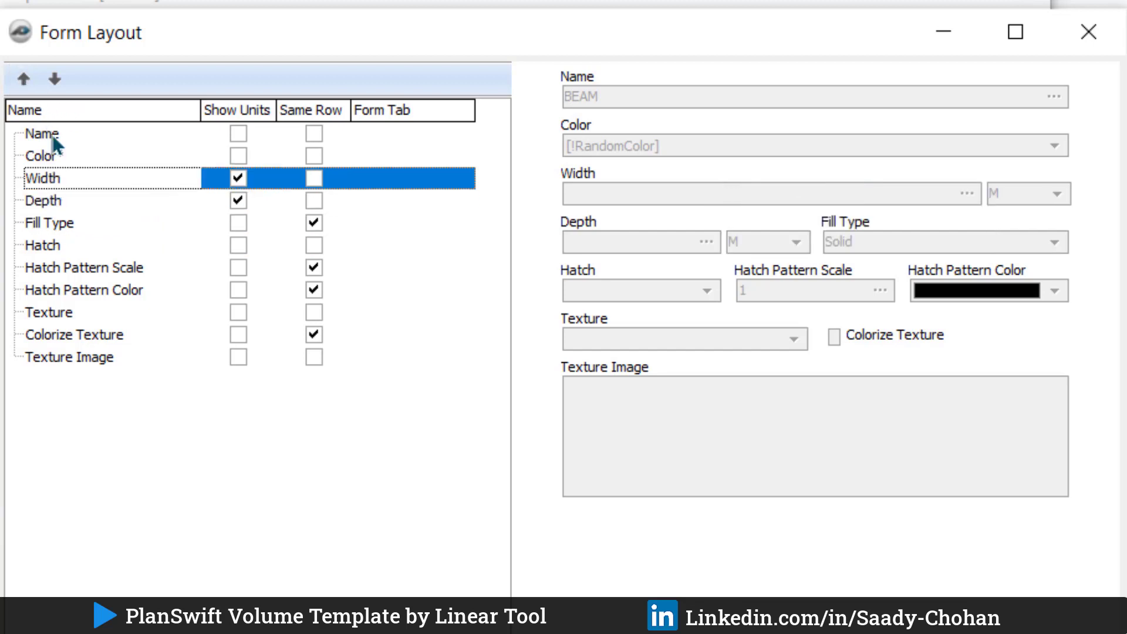
click(26, 76)
click(40, 201)
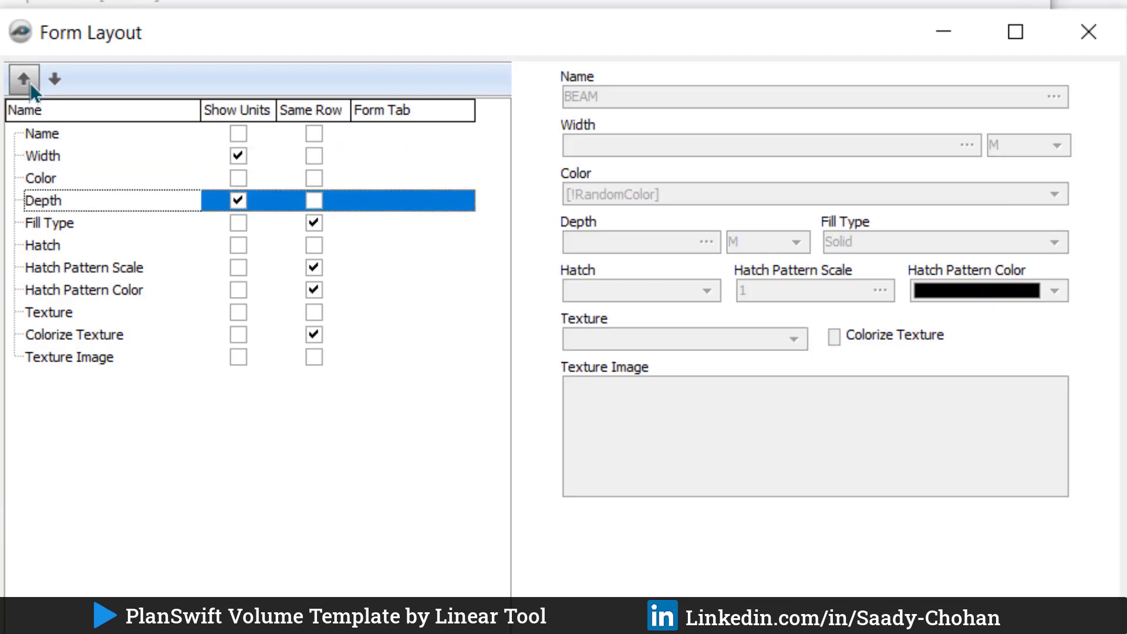
click(24, 79)
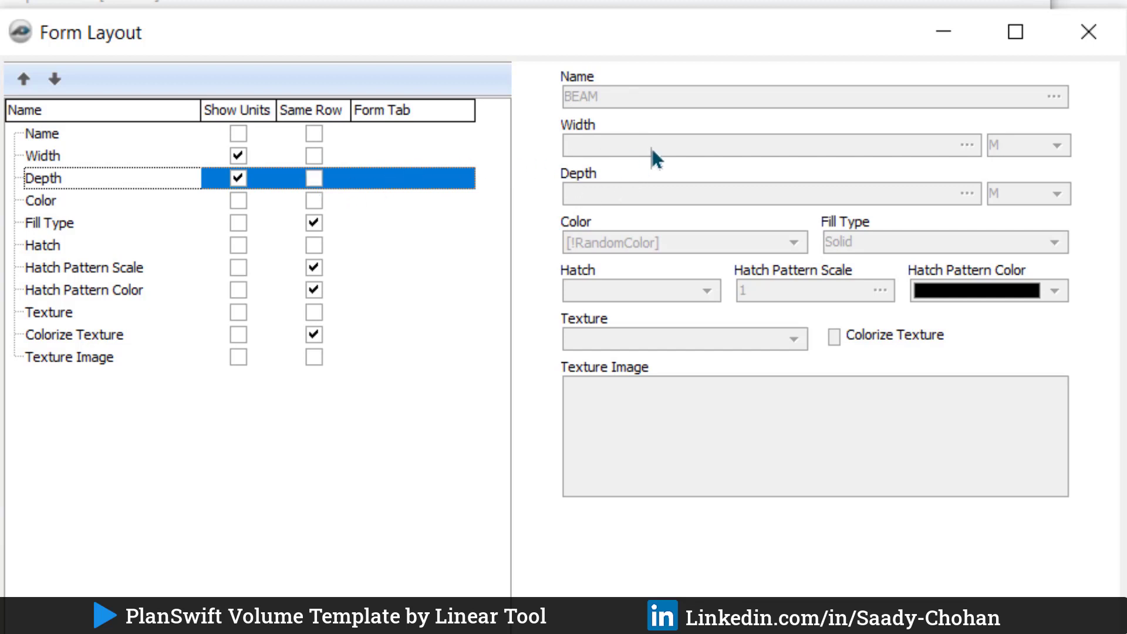
click(315, 178)
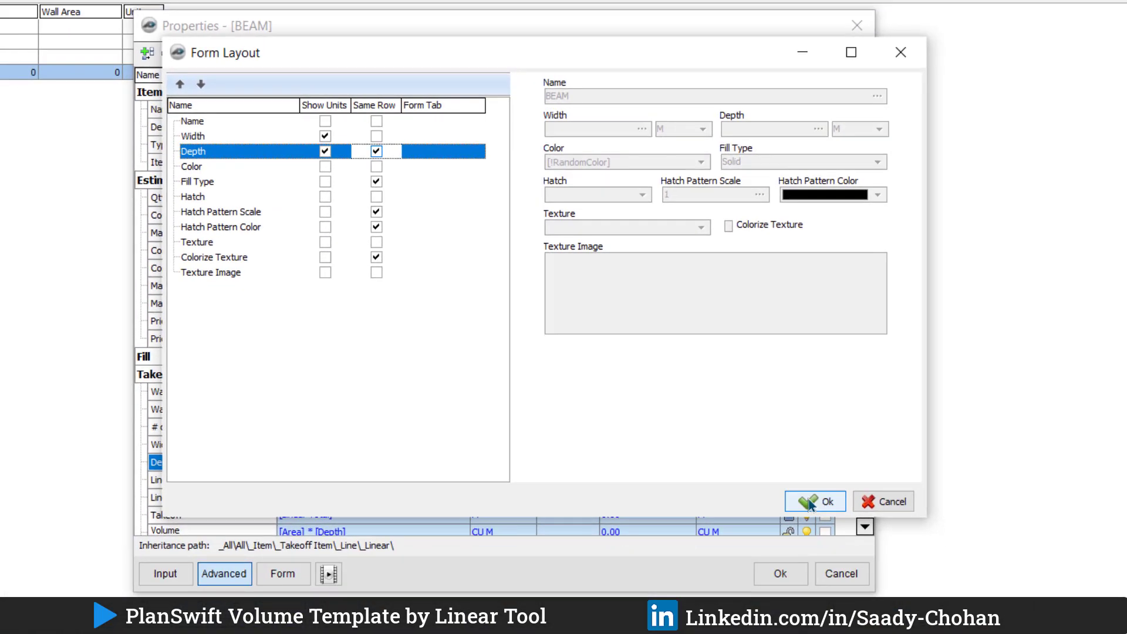
Step: Confirm the new form layout and preview the compact BEAM form
click(810, 502)
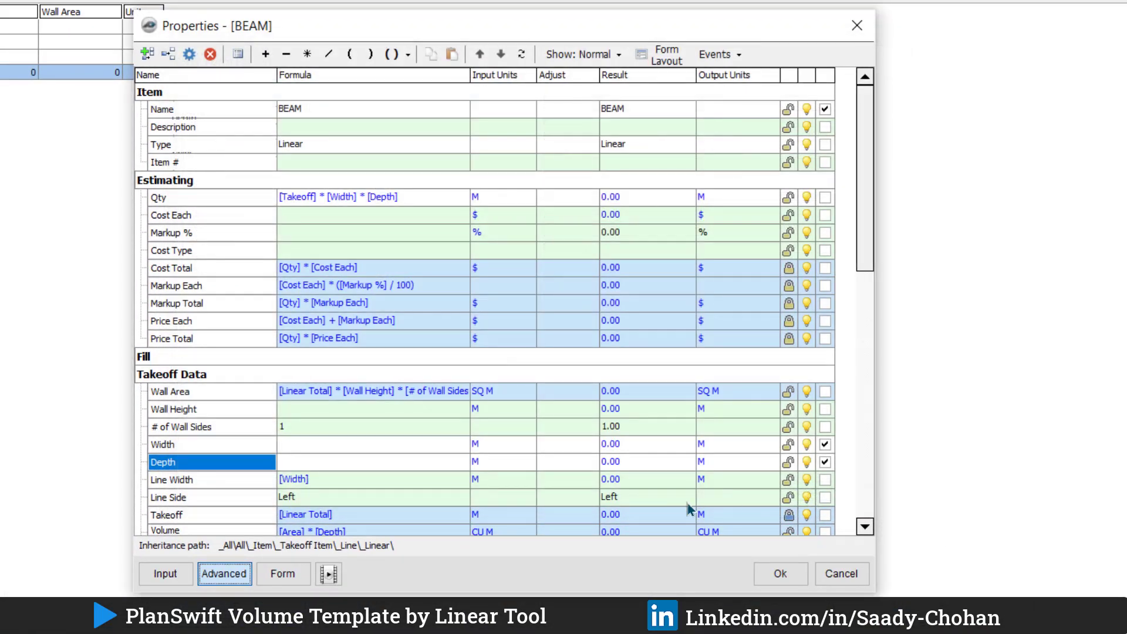
click(282, 577)
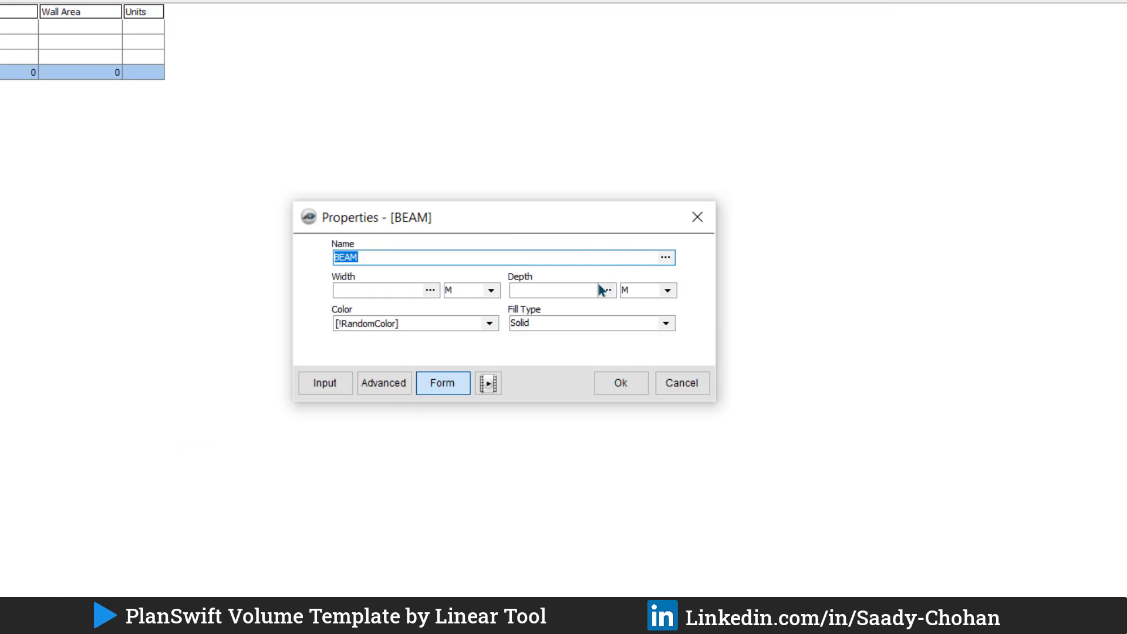
click(400, 383)
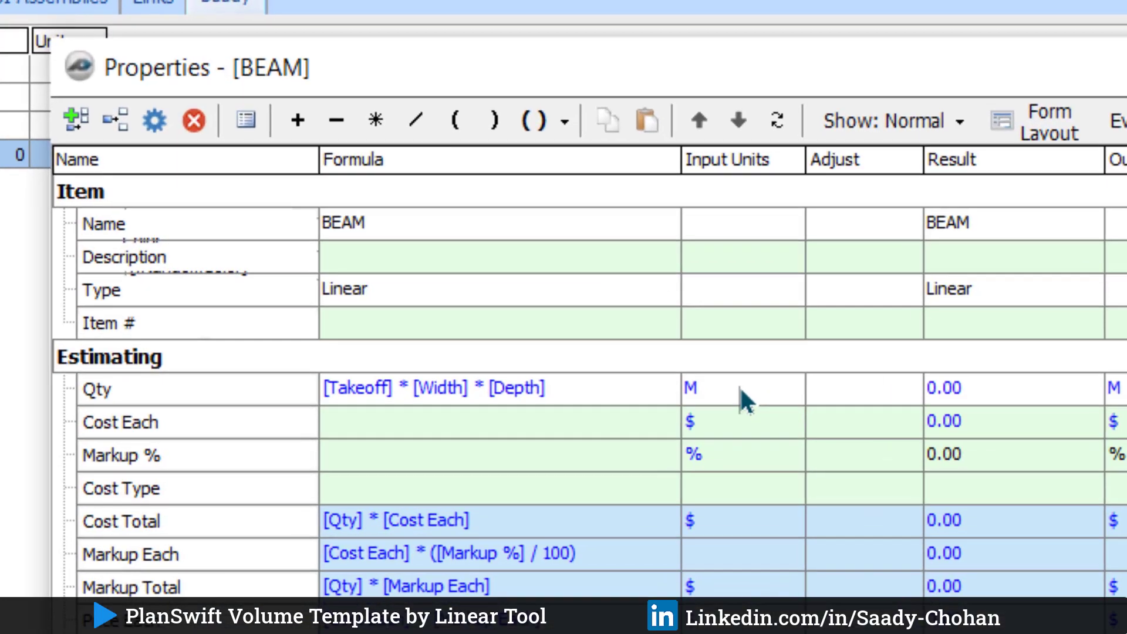
Step: Set the Qty property's input units to CU M
click(507, 204)
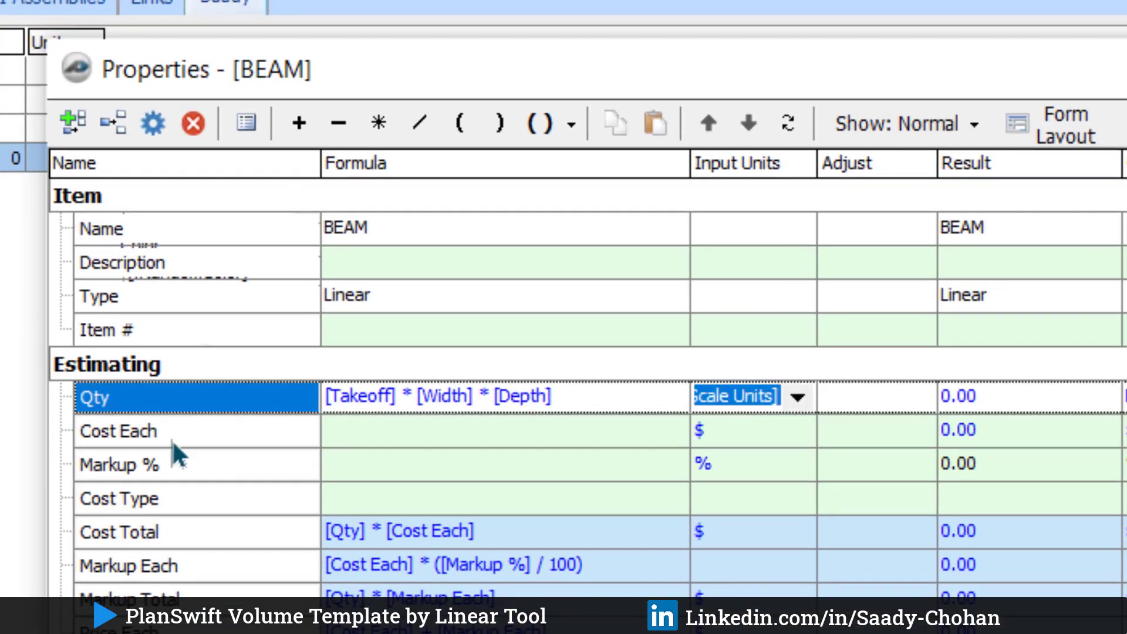
click(790, 399)
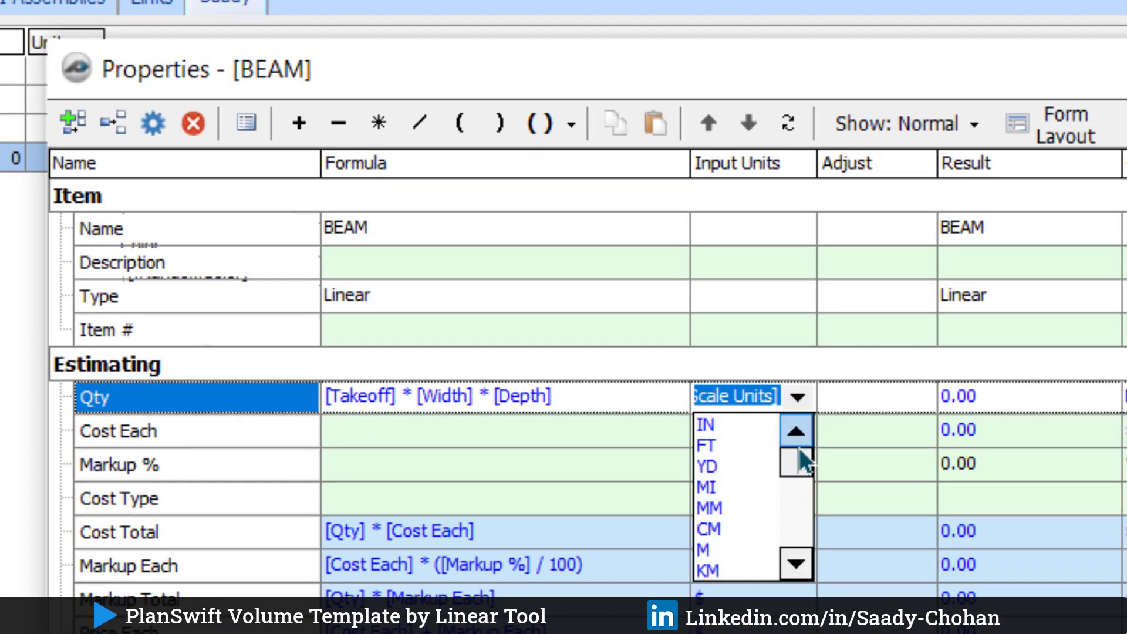
drag(801, 450, 794, 538)
click(729, 532)
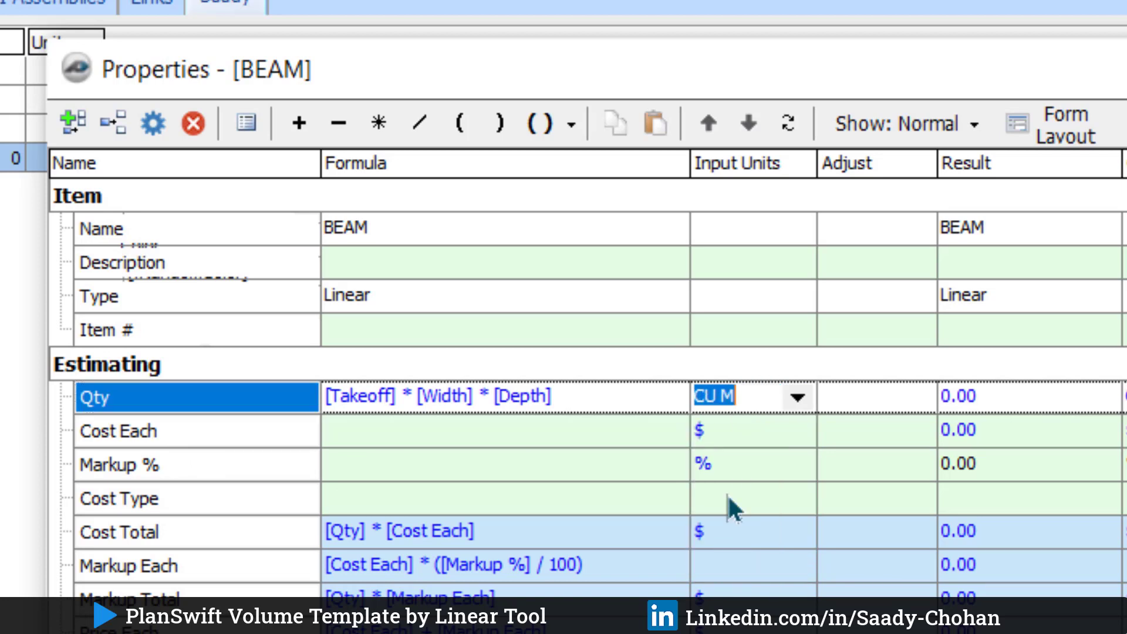
click(755, 400)
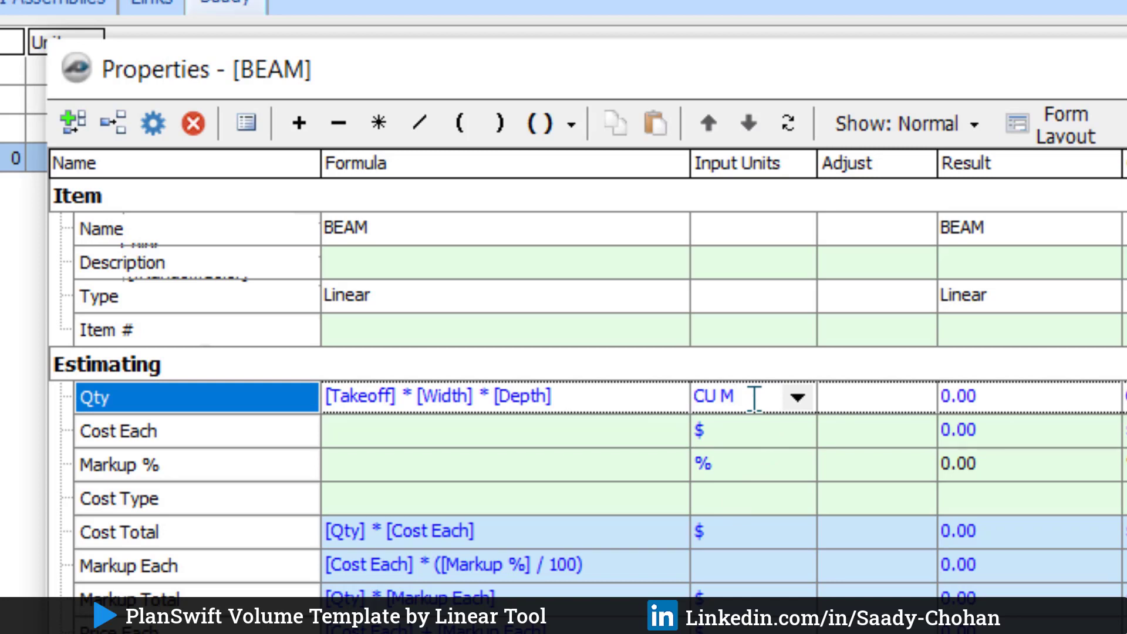
click(791, 401)
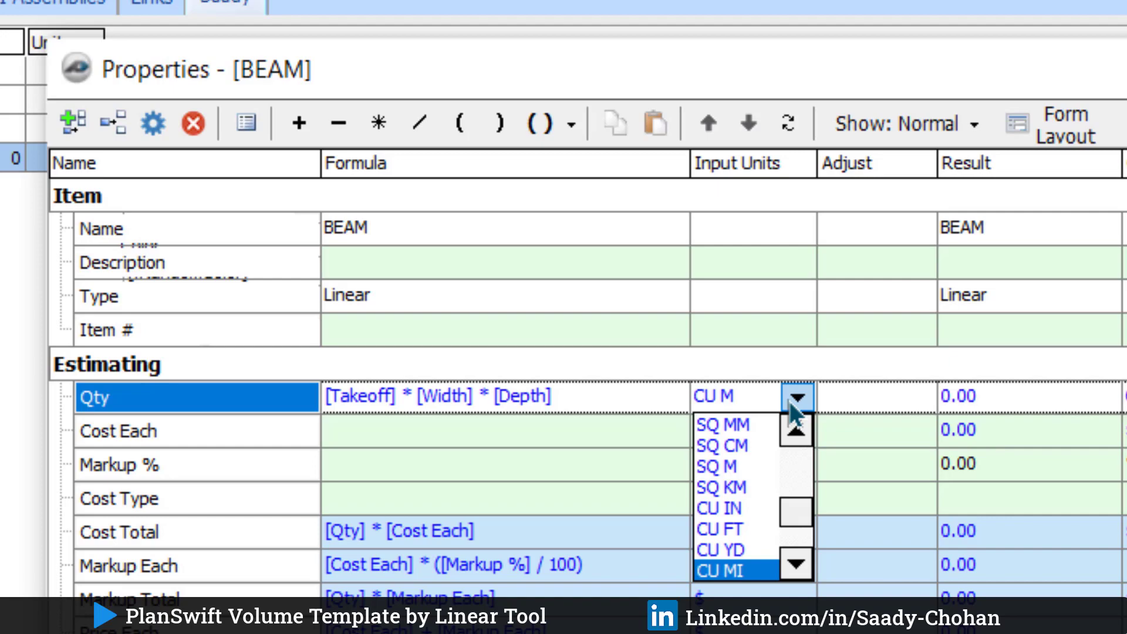
click(789, 400)
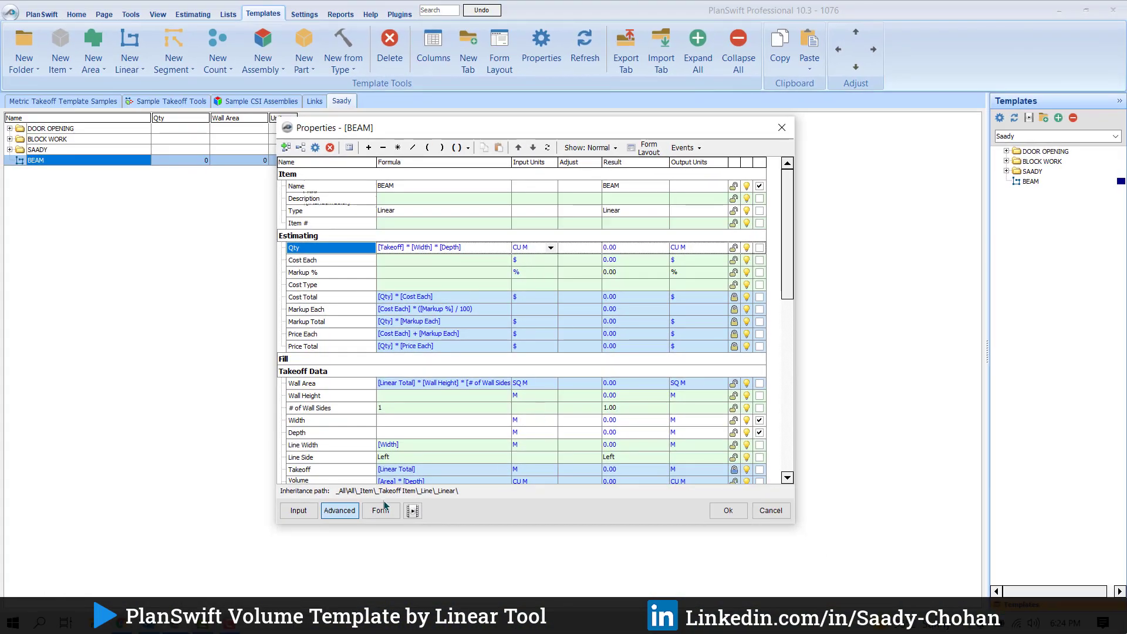
Step: Save the BEAM template settings and show the templates list beside the plan
click(385, 512)
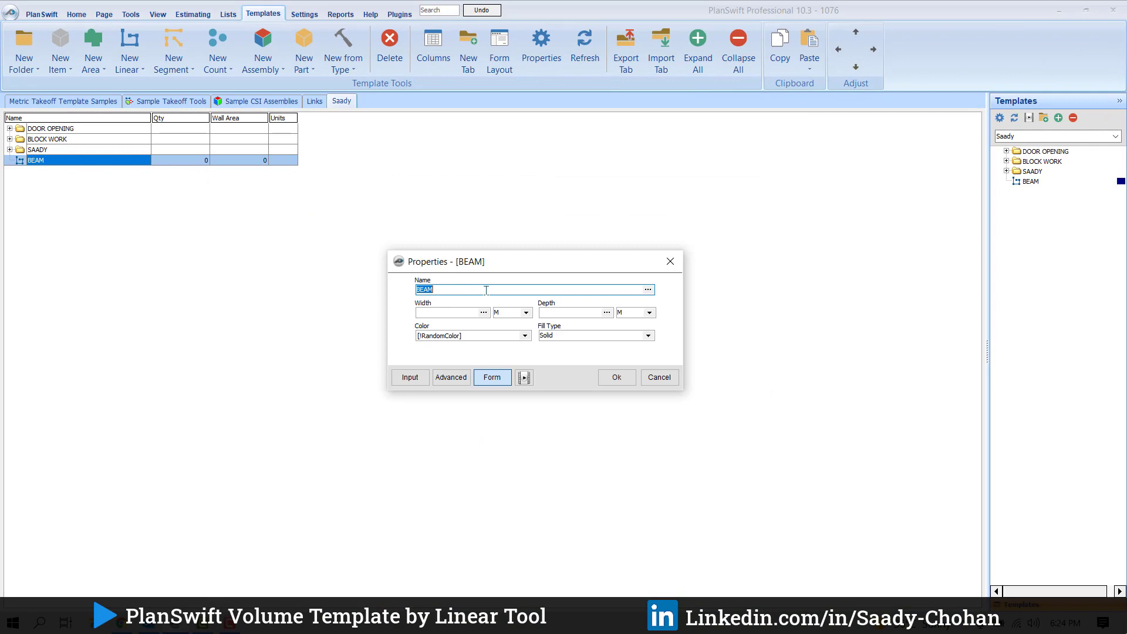
click(612, 378)
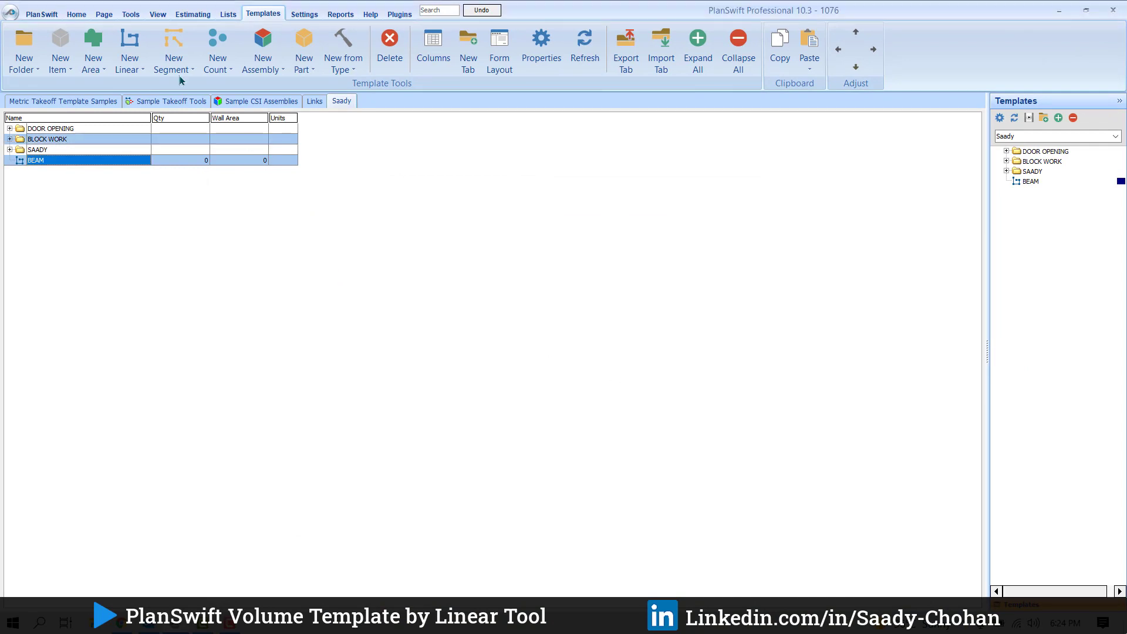
click(76, 18)
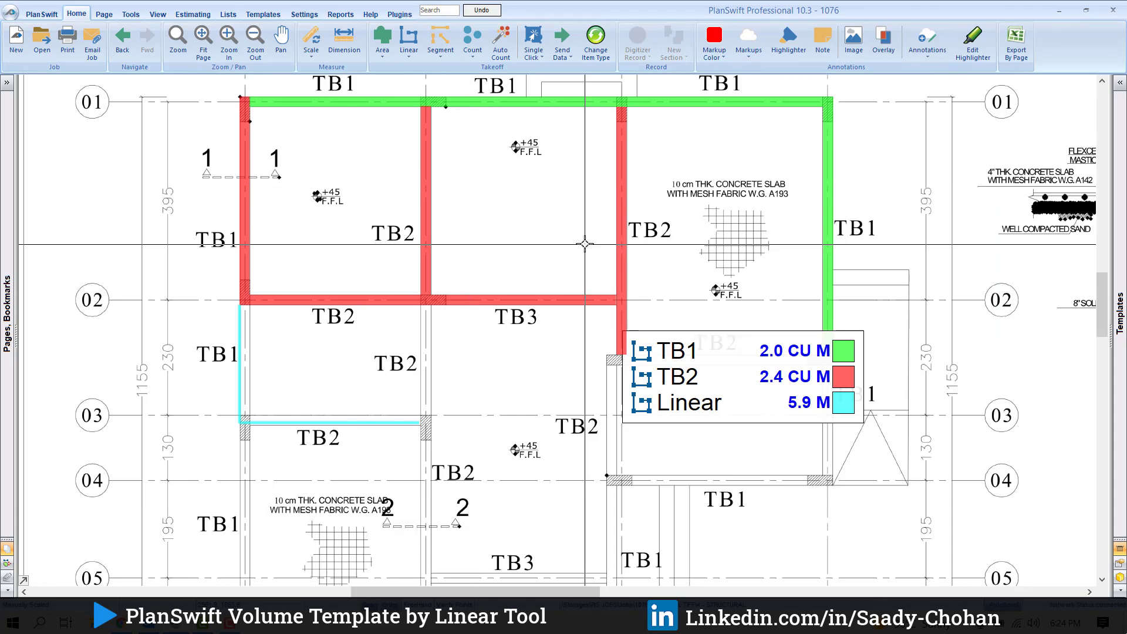
click(1121, 84)
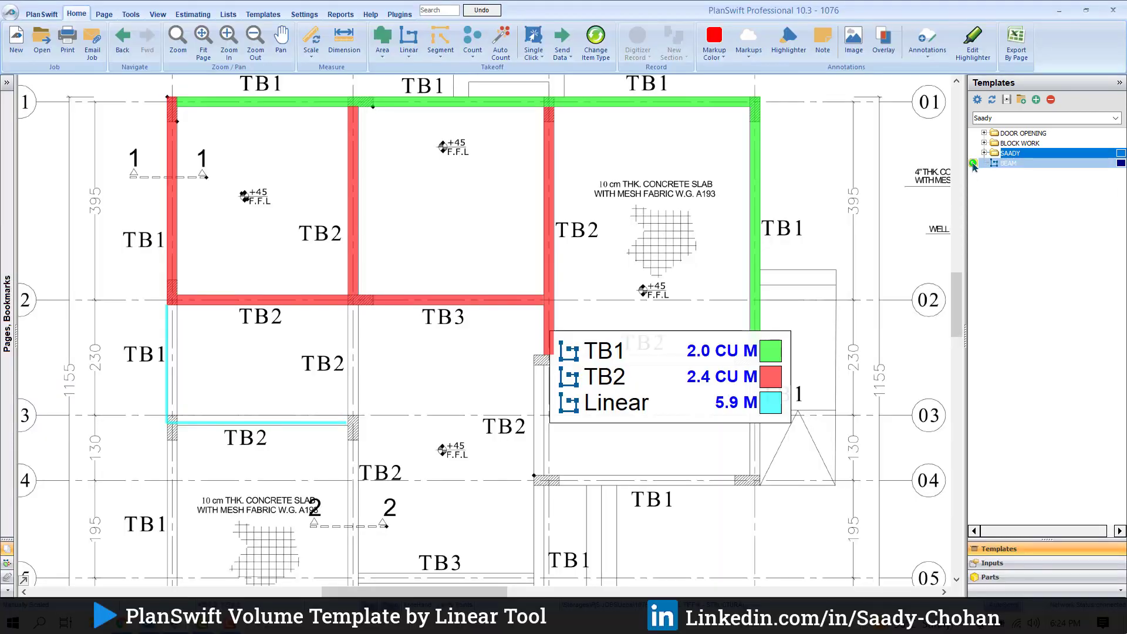
Step: Enter Width 0.2 and Depth 0.6 in BEAM's properties form and confirm
double_click(975, 164)
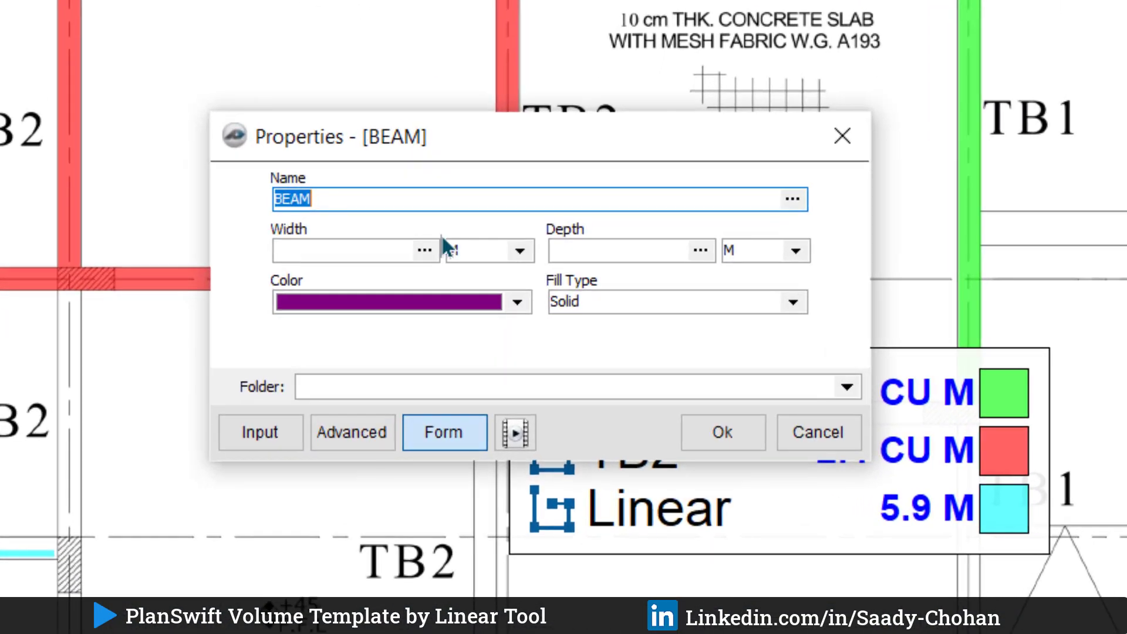
click(340, 252)
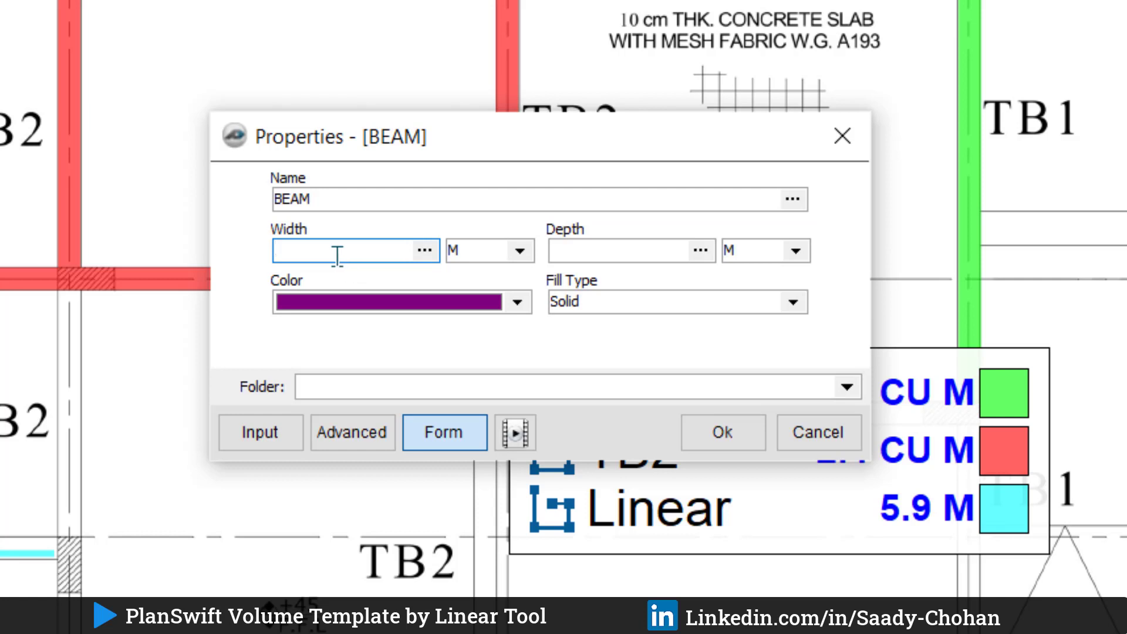
text(0.2)
click(614, 248)
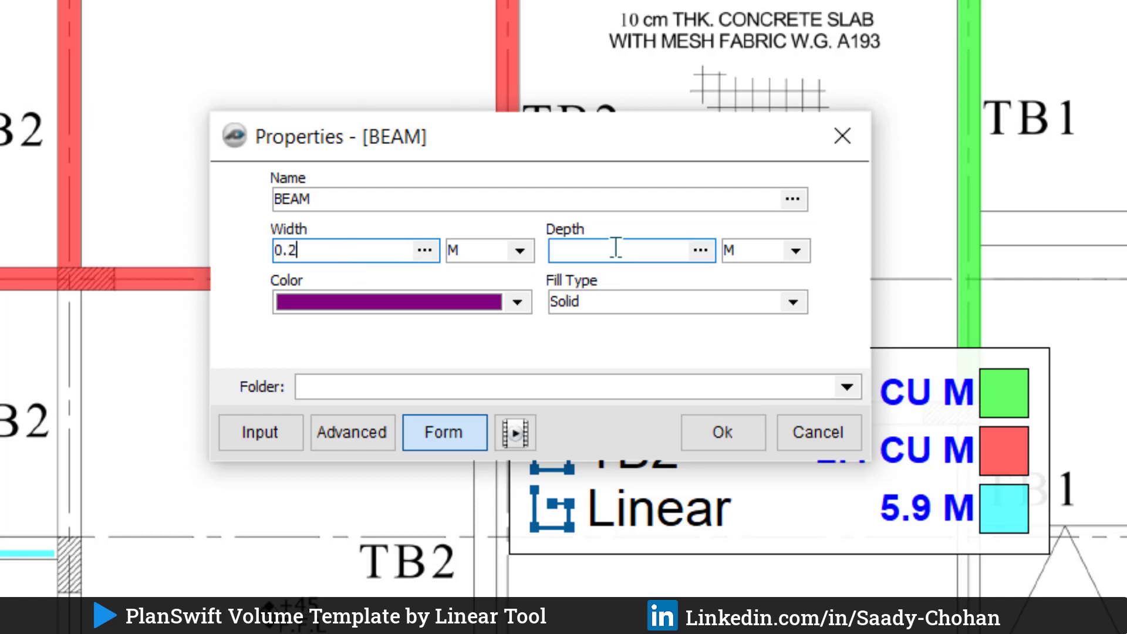
text(0.6)
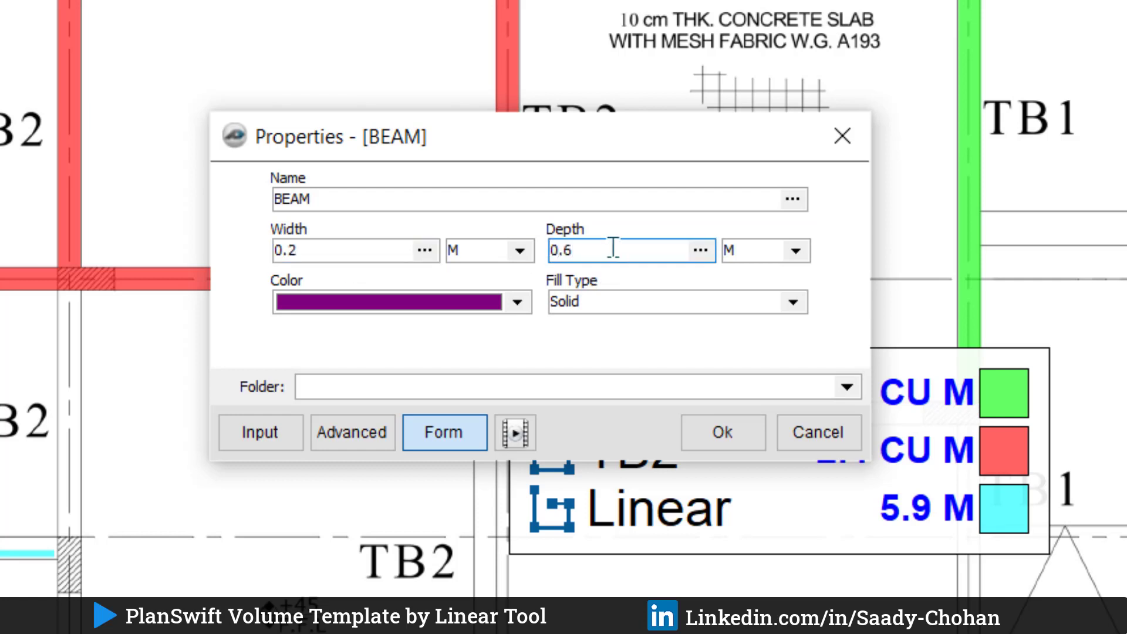
click(710, 435)
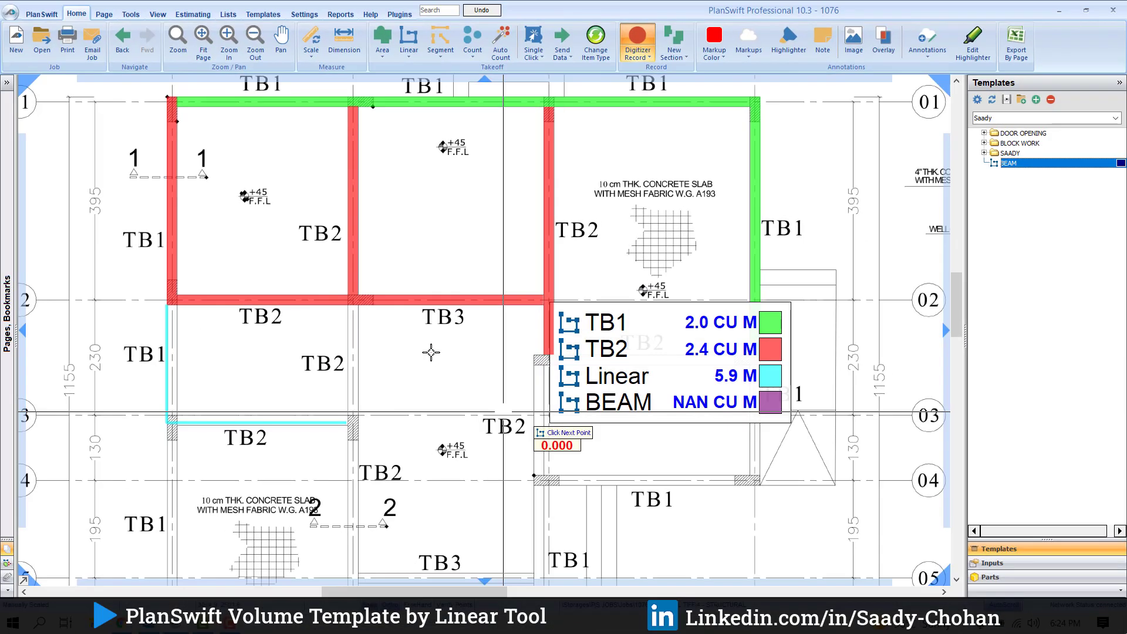
Step: Take off two BEAM runs along the TB2 line and the left TB1 beam, totalling 0.8 CU M
click(358, 298)
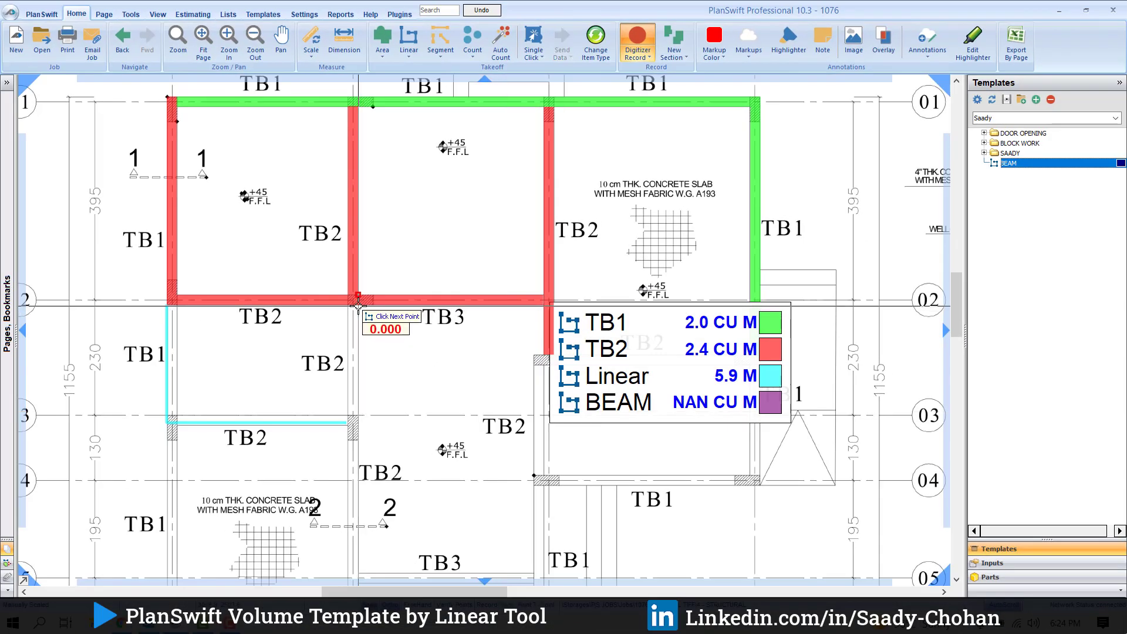
double_click(353, 535)
click(175, 440)
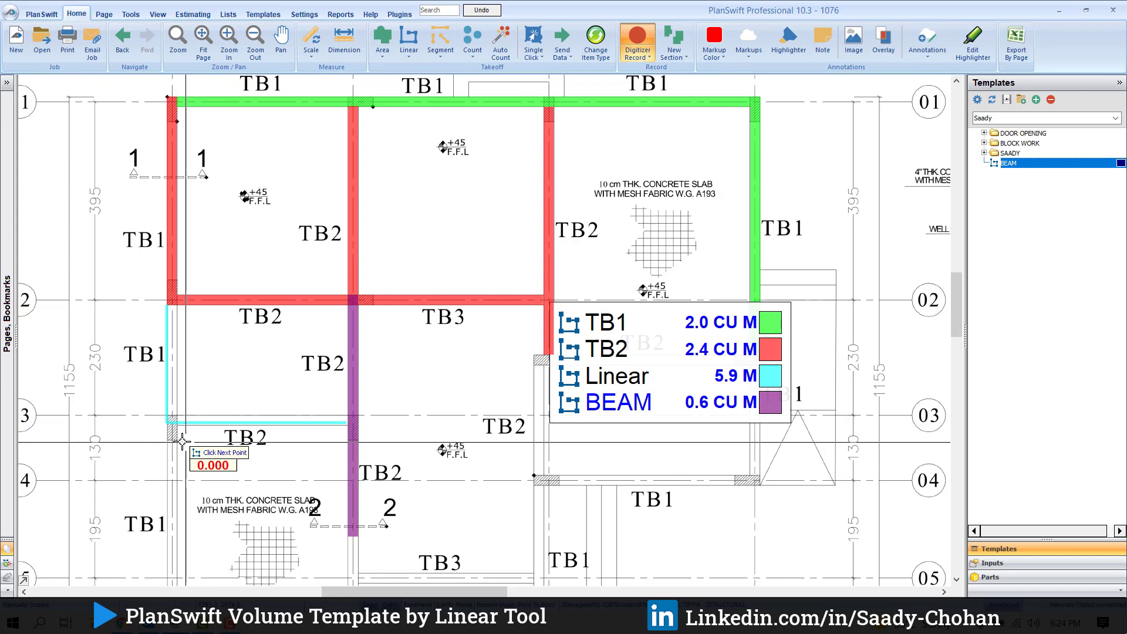
click(170, 549)
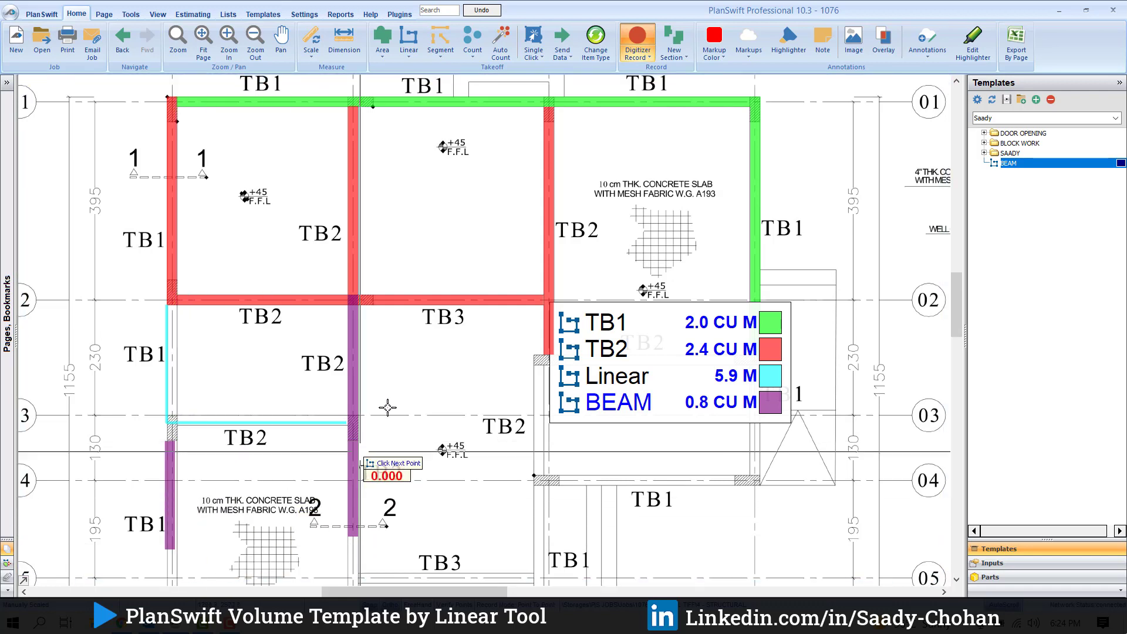
right_click(406, 379)
click(432, 403)
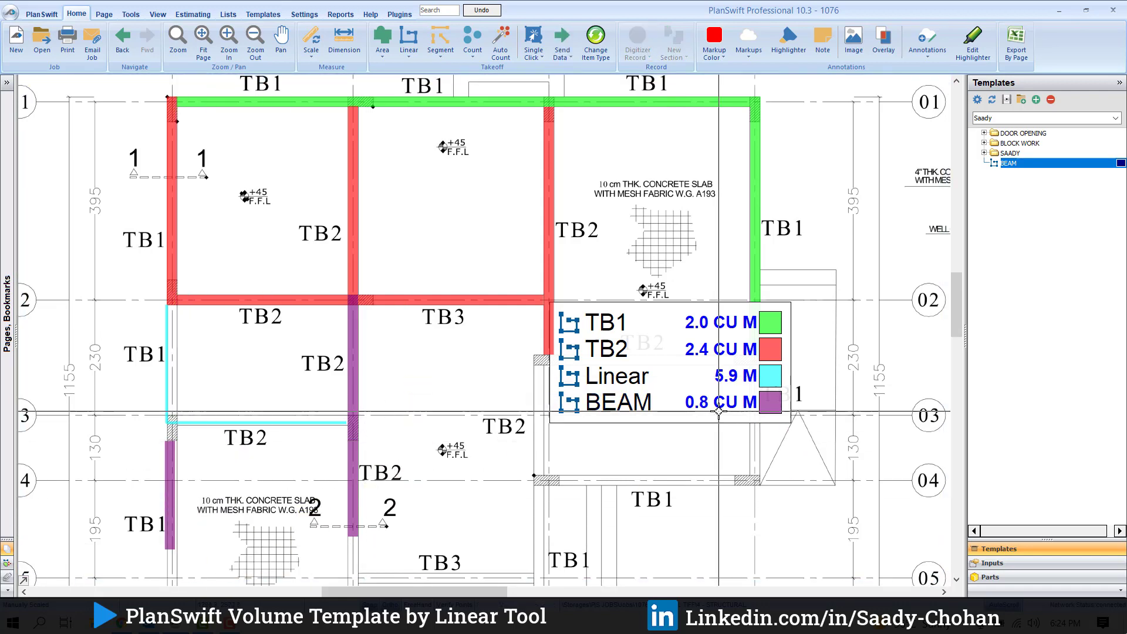